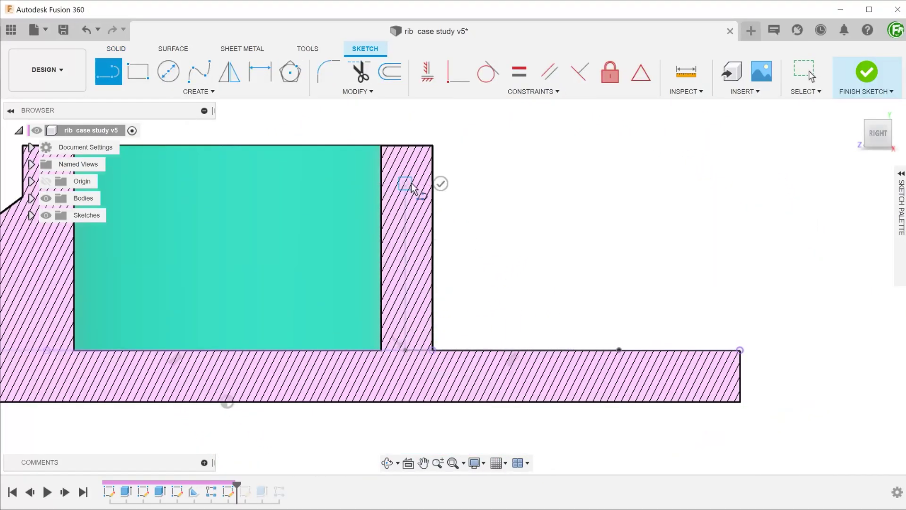
- Sketch a slanted line from the ring's outer wall to the existing sketch point on the base plate's upper surface
click(432, 205)
click(618, 350)
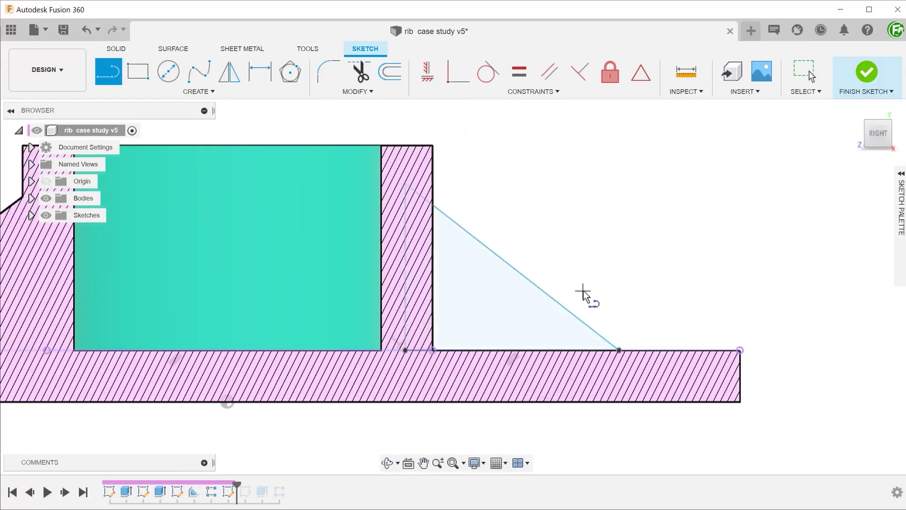
key(Escape)
click(513, 310)
scroll(579, 214, down, 2)
shift+middle_drag(579, 214, 608, 235)
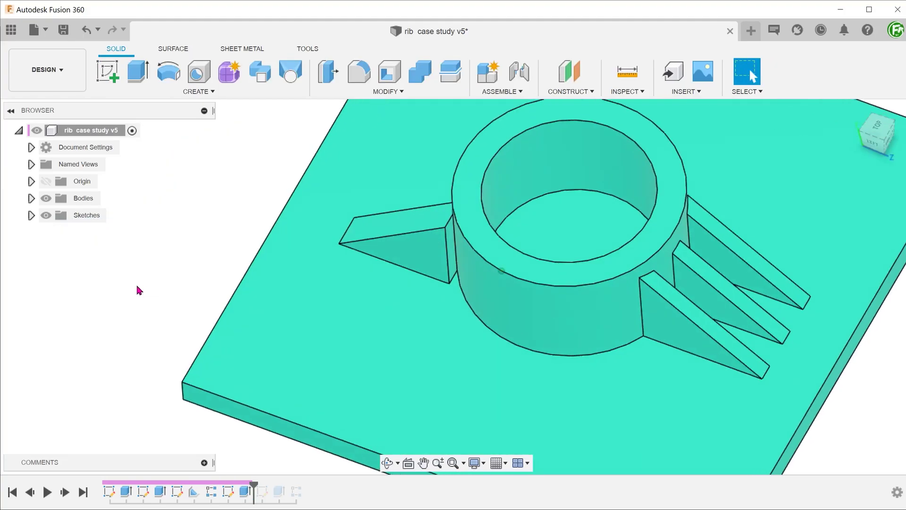
scroll(383, 317, up, 5)
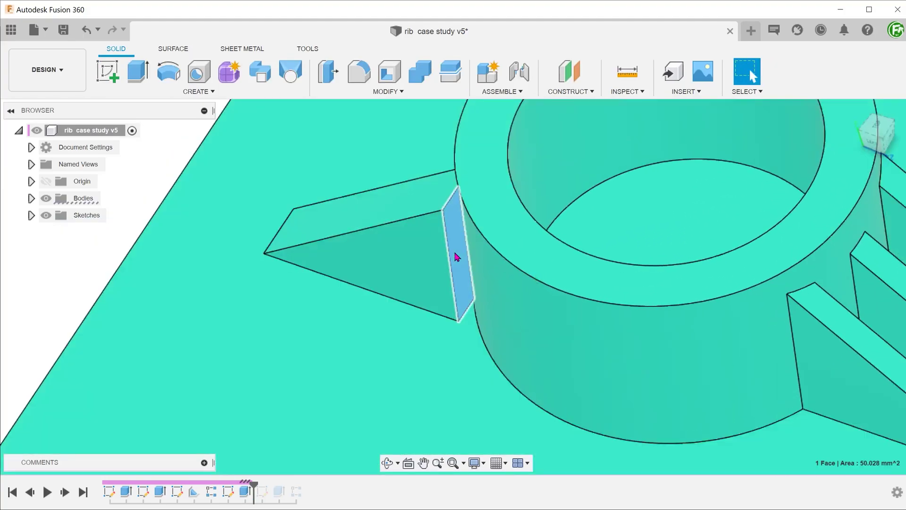
shift+middle_drag(75, 267, 72, 267)
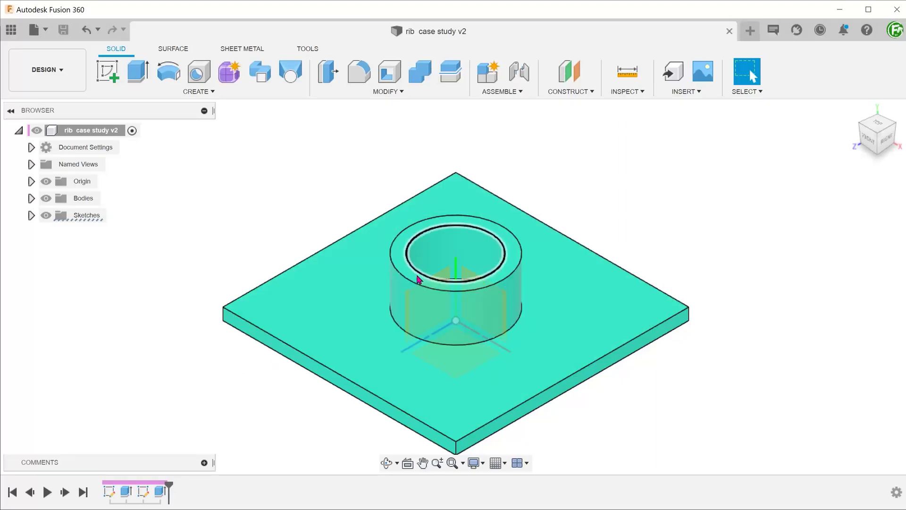
- Create a sketch on the YZ plane and intersect it with the plate's upper face and the ring's outer cylindrical face
right_click(442, 275)
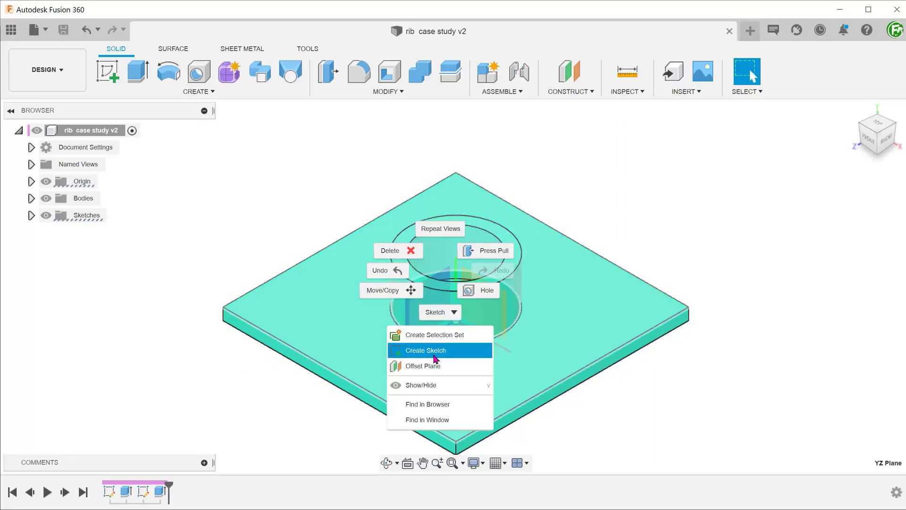
click(426, 350)
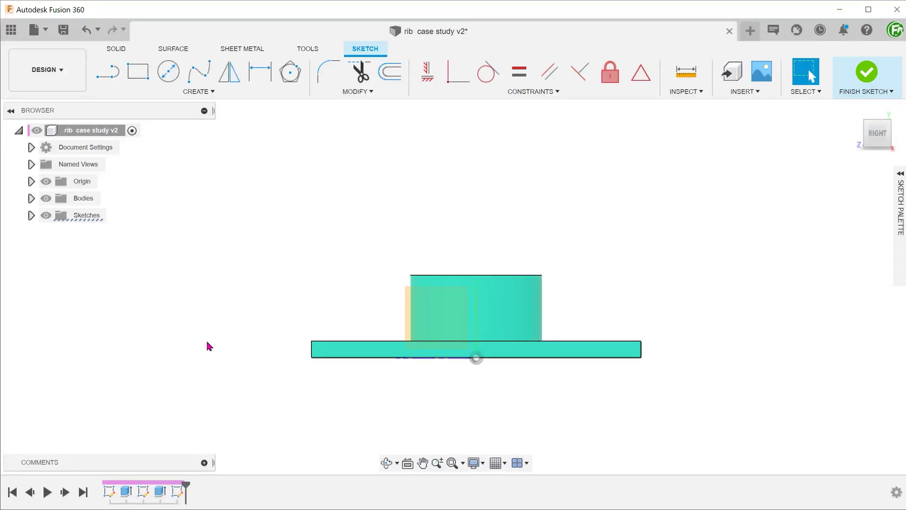
click(191, 92)
mouse_move(176, 300)
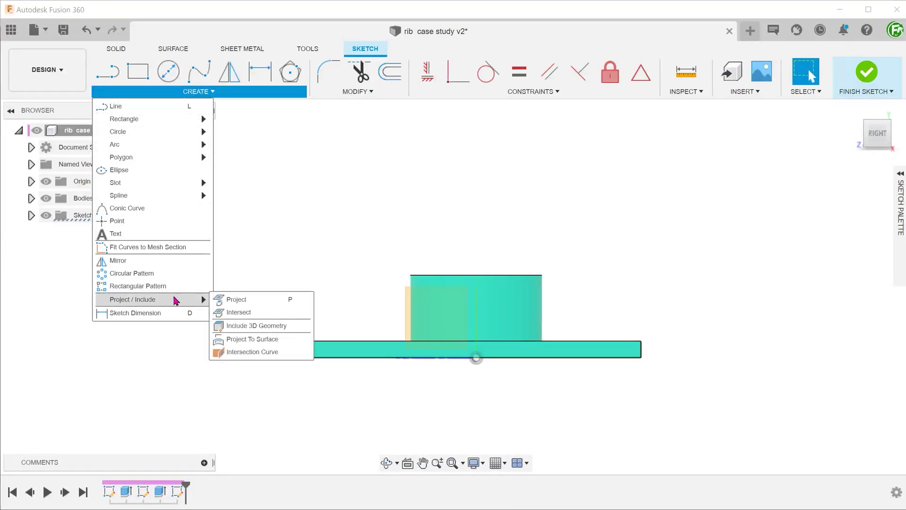
click(260, 312)
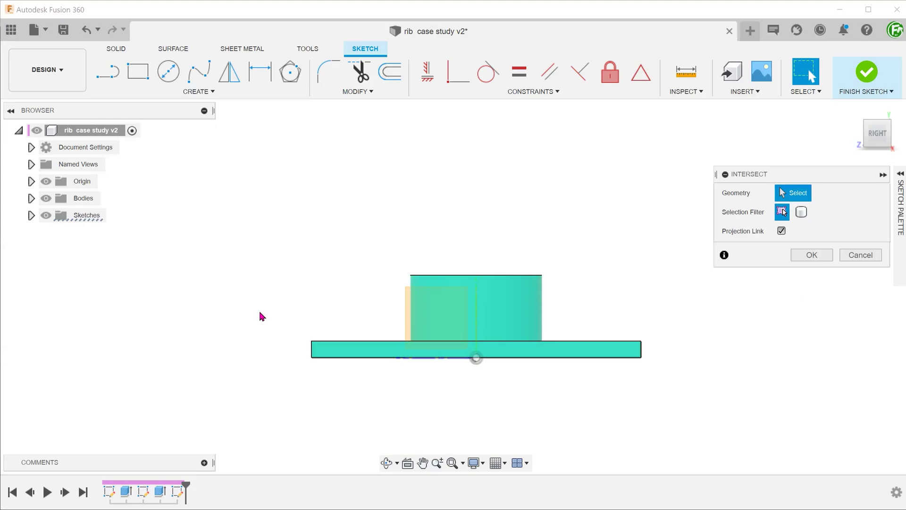
shift+middle_drag(276, 362, 283, 370)
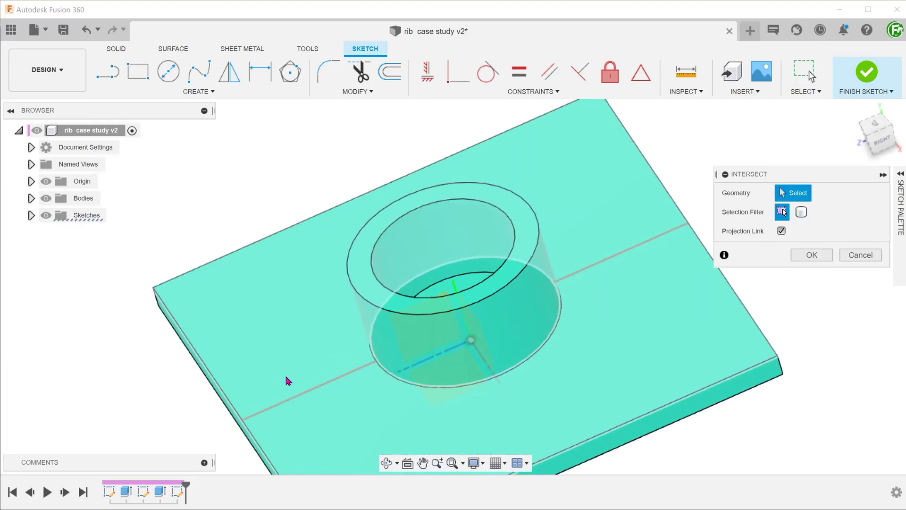
click(294, 371)
scroll(368, 349, up, 3)
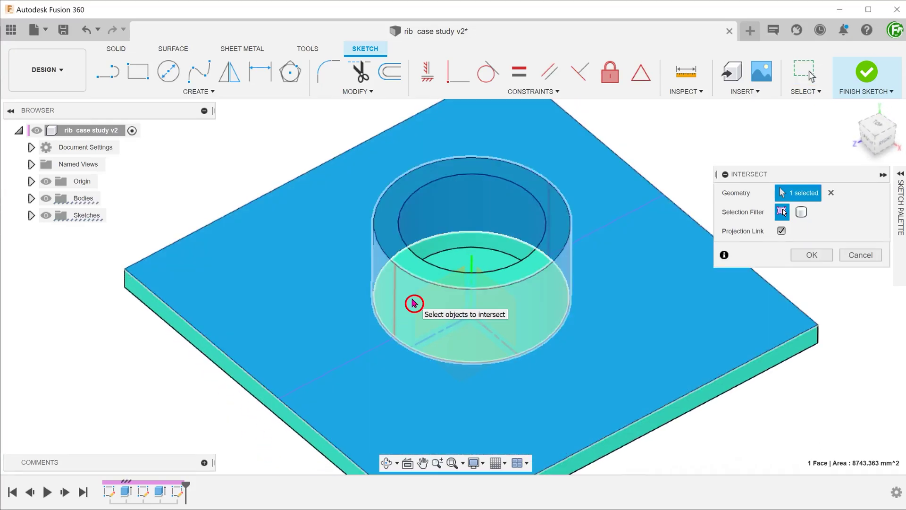
click(412, 305)
click(802, 259)
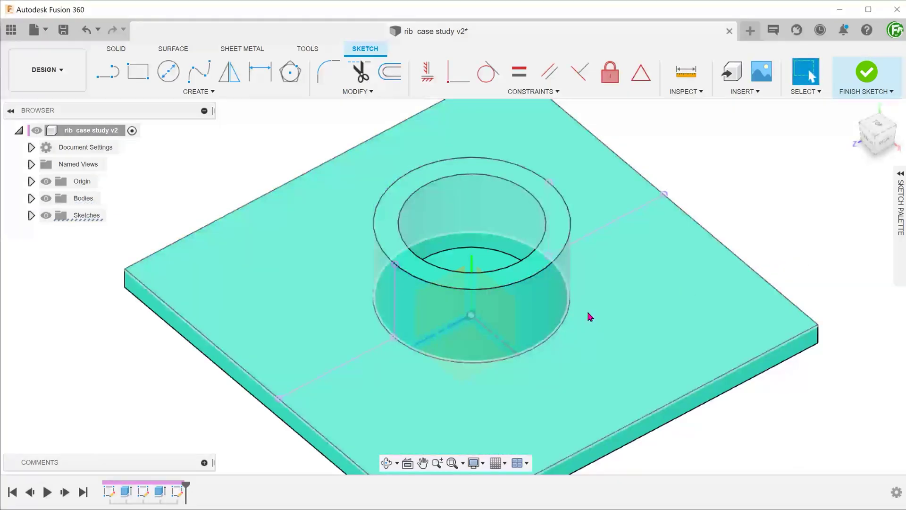
- Hide the bodies and sketch a slanted line about 25.6 mm long from the ring's vertical intersection line to the horizontal plate line
click(32, 165)
double_click(91, 248)
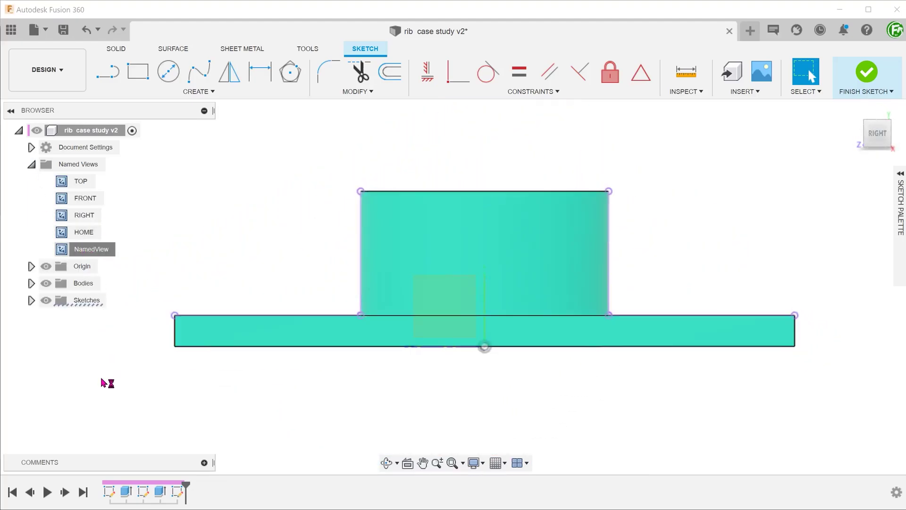
click(46, 283)
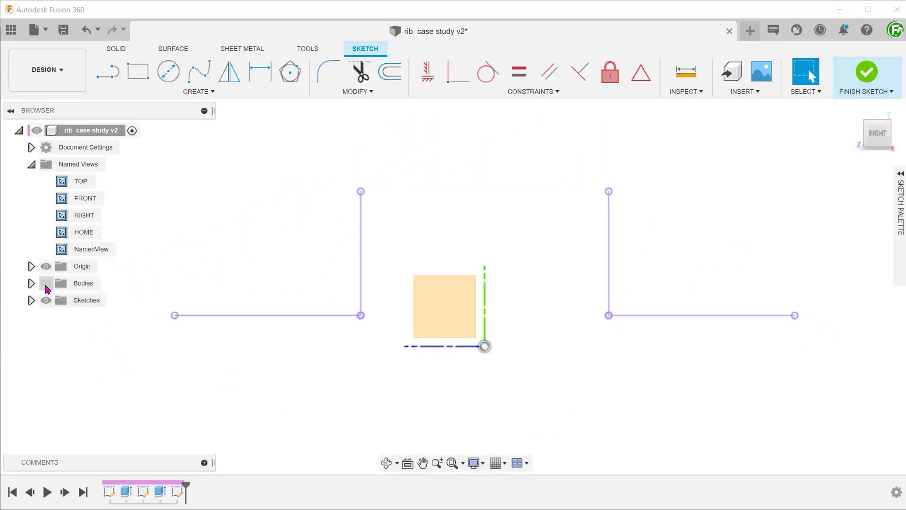
key(l)
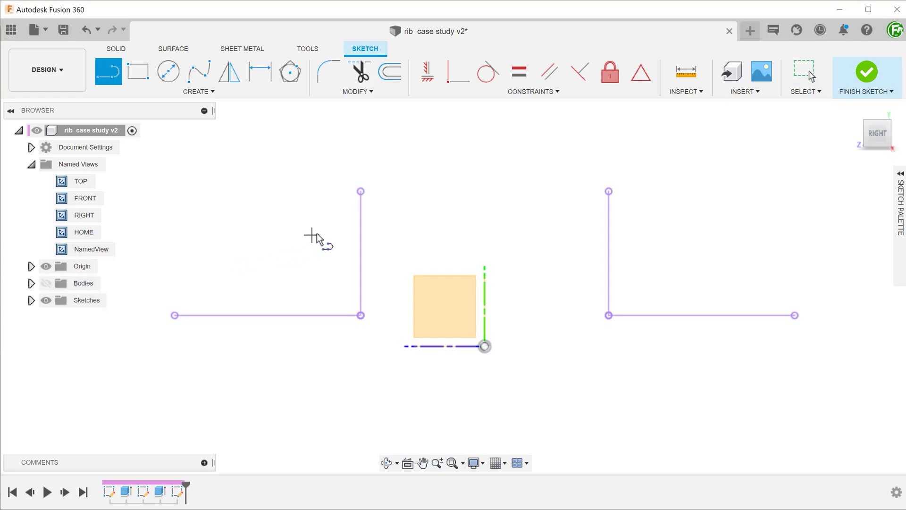
click(360, 223)
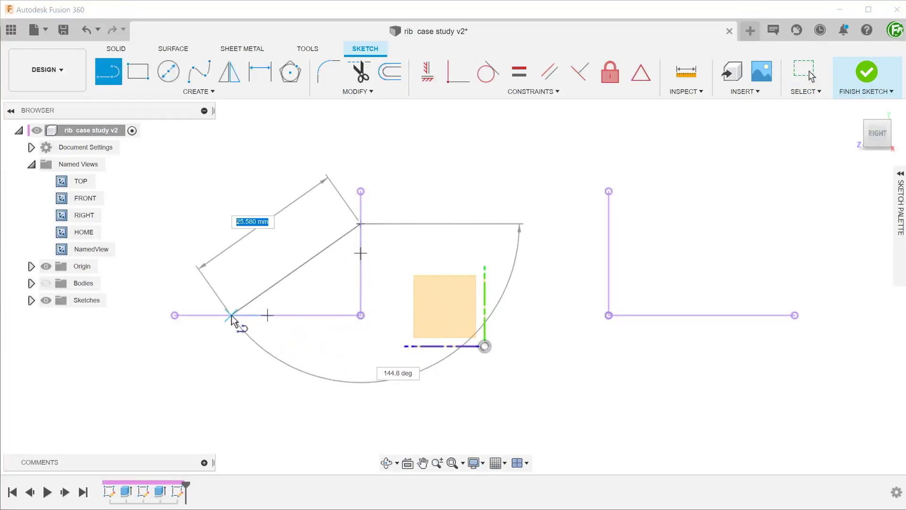
click(231, 315)
key(Escape)
- Dimension the slanted line's ends from the corner between ring and plate, 20 mm horizontally and 15 mm vertically
key(d)
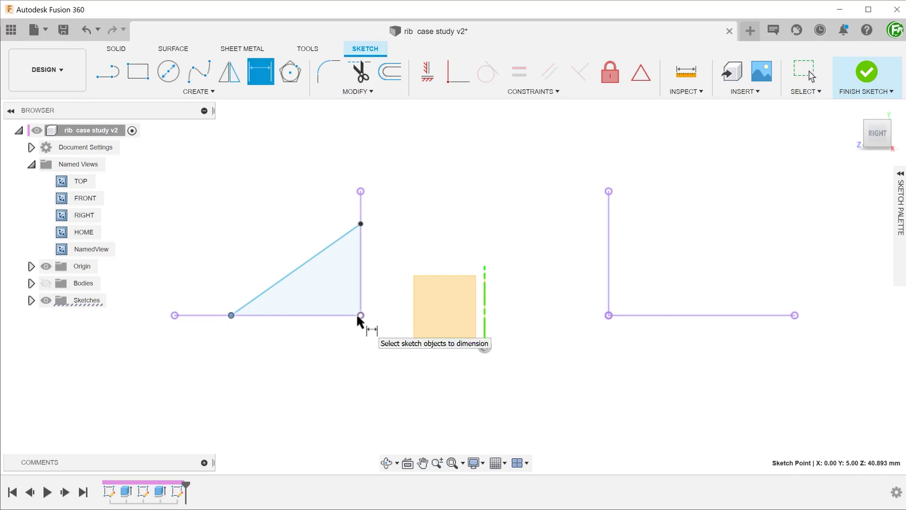
click(357, 316)
click(287, 353)
text(20)
key(Return)
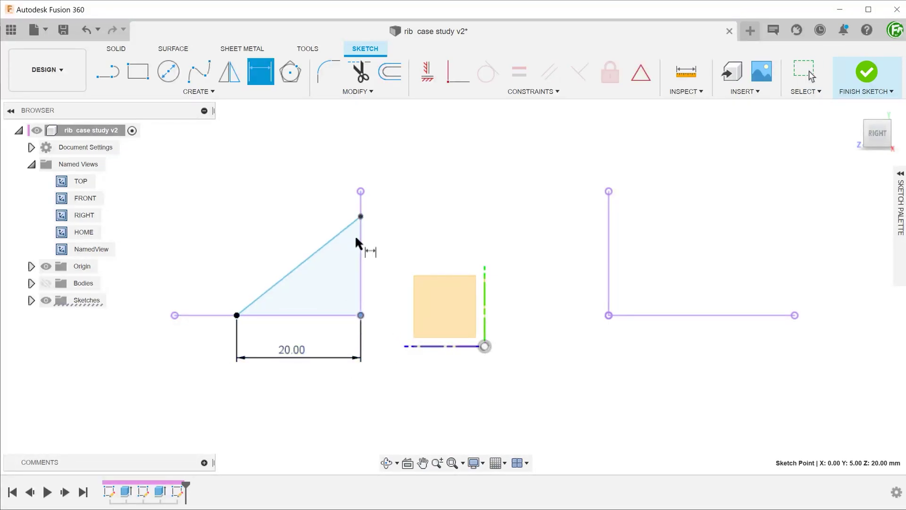
click(357, 243)
click(395, 251)
text(15)
key(Return)
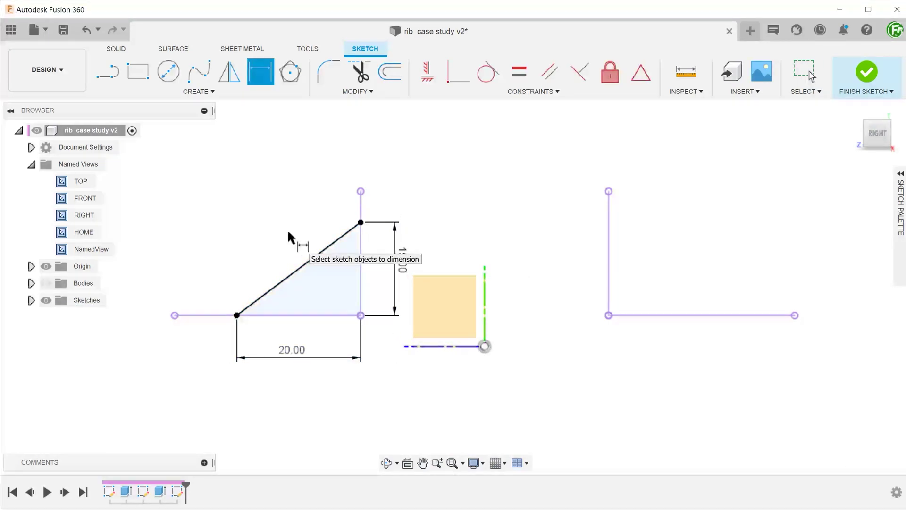
key(Escape)
- Show the bodies again behind the sketched rib line
click(46, 283)
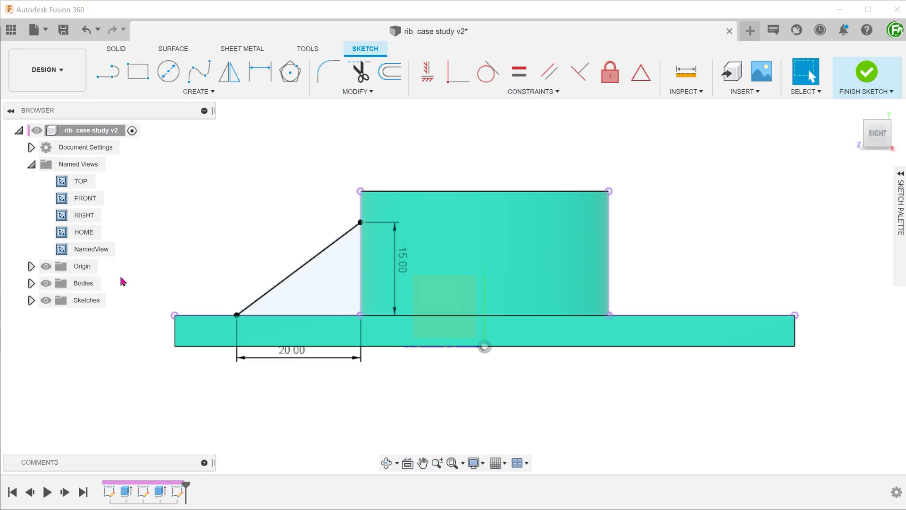
click(318, 282)
key(Escape)
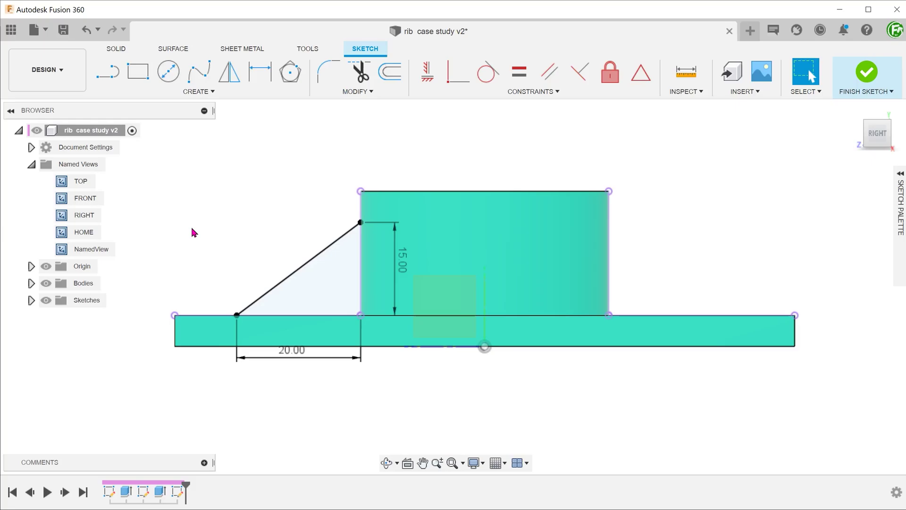
- Change the plate line and the vertical ring line enclosing the triangular profile to construction geometry
shift+middle_drag(192, 231, 281, 337)
click(279, 336)
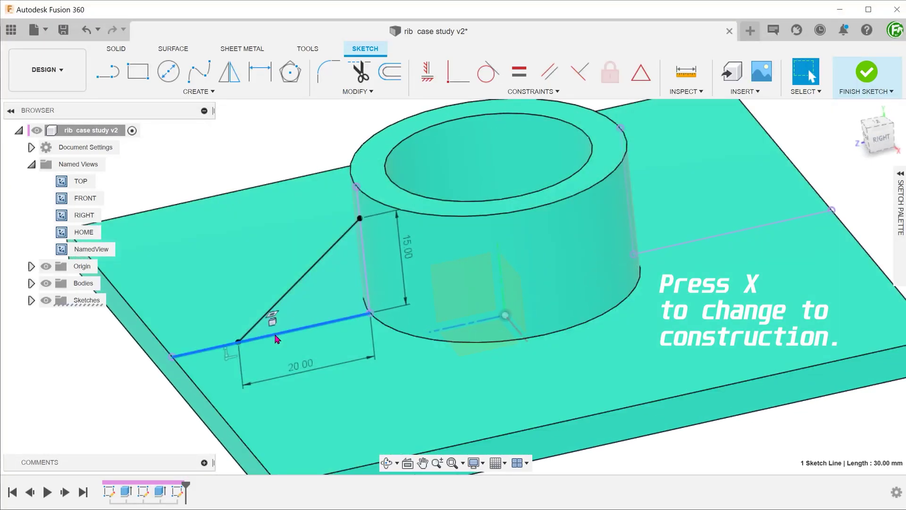
key(x)
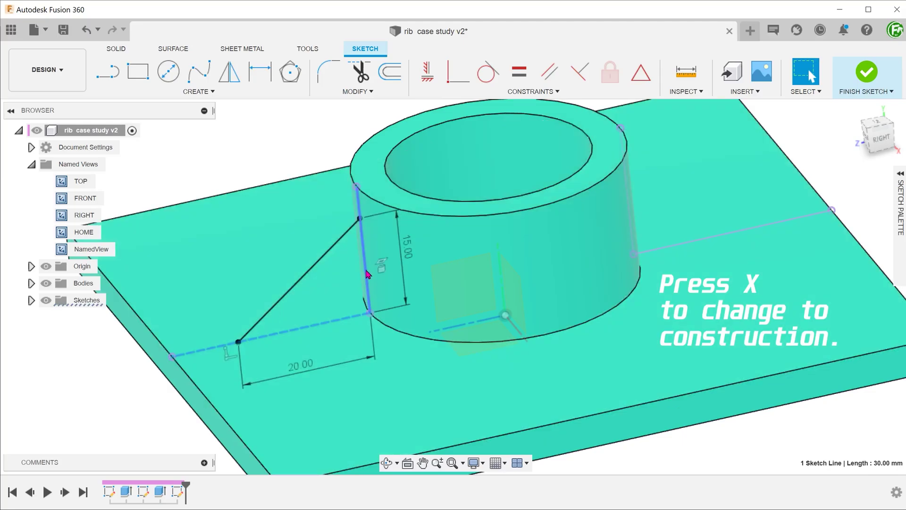
click(366, 273)
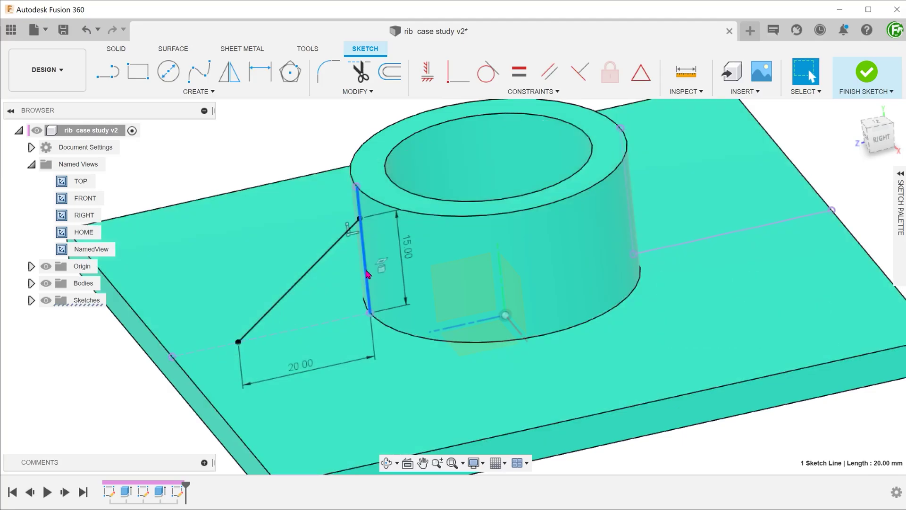
key(x)
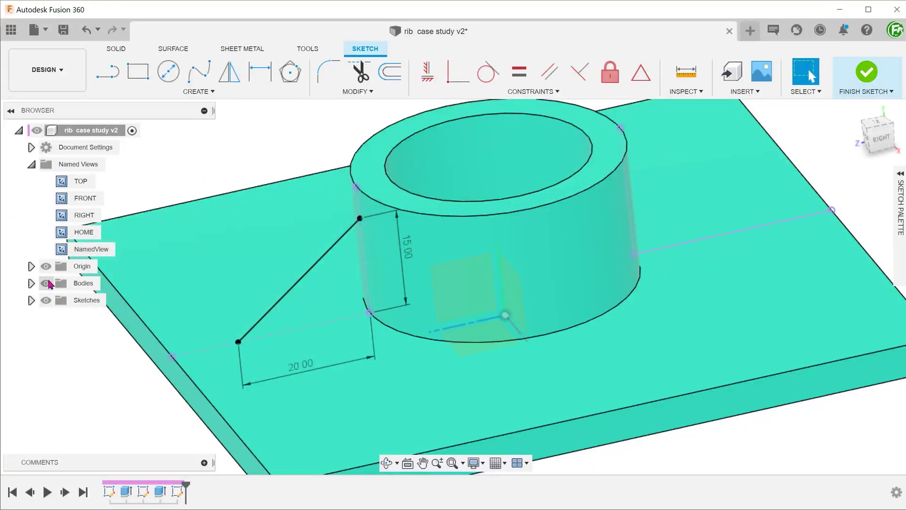
click(47, 283)
click(49, 283)
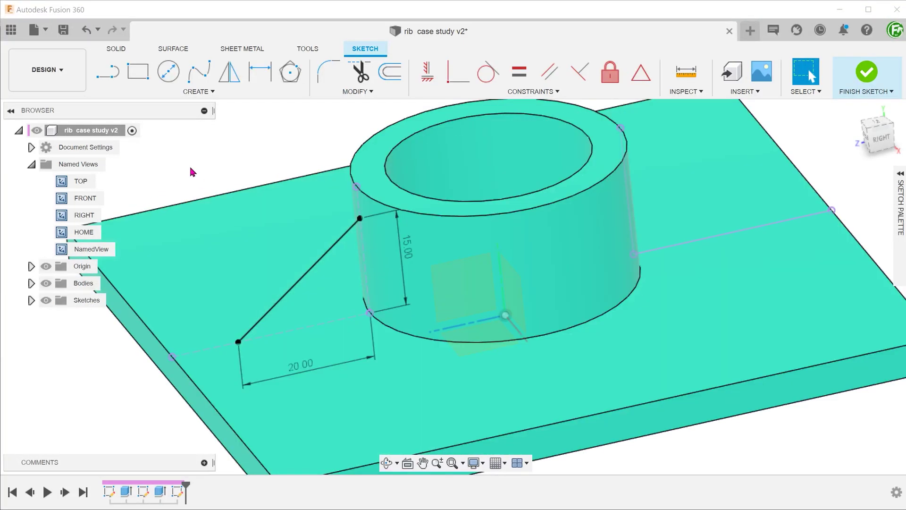
- Finish the rib line sketch
double_click(91, 249)
click(867, 77)
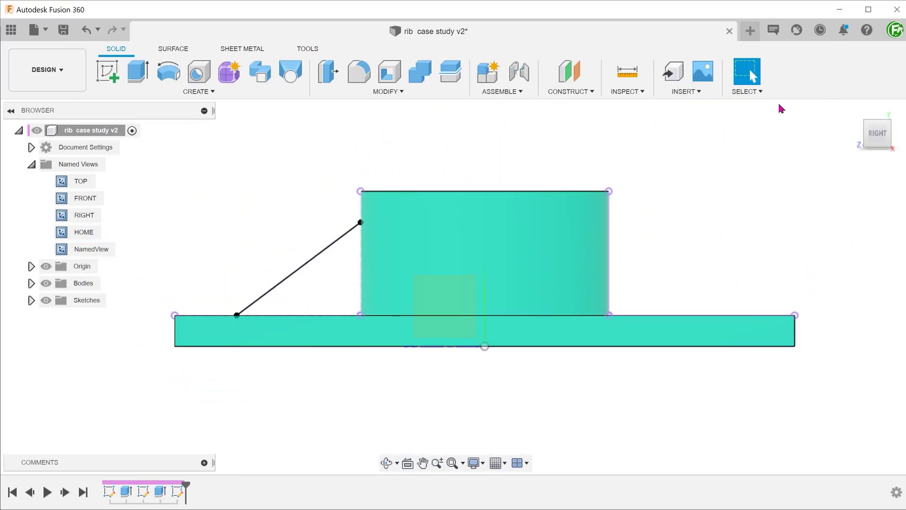
key(F6)
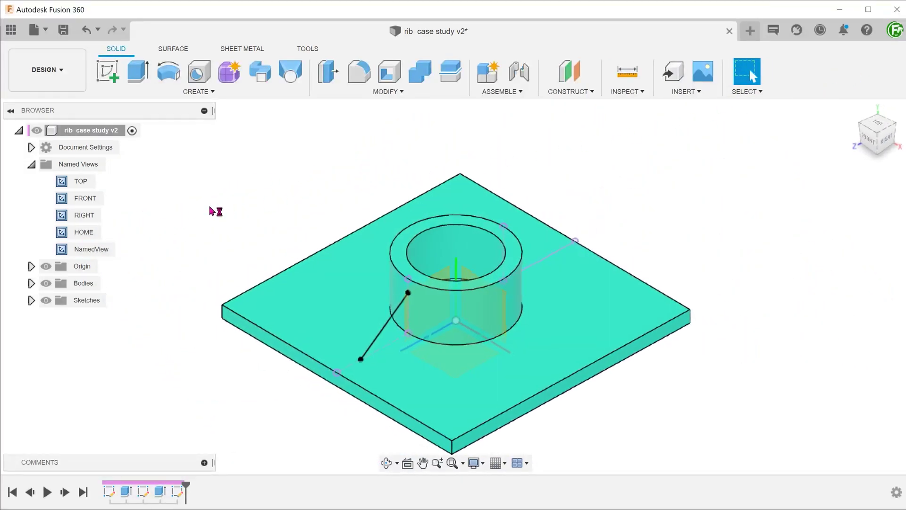
- Create a 3 mm thick symmetric rib from the slanted sketch line, with depth To Next towards the ring and base plate
click(180, 93)
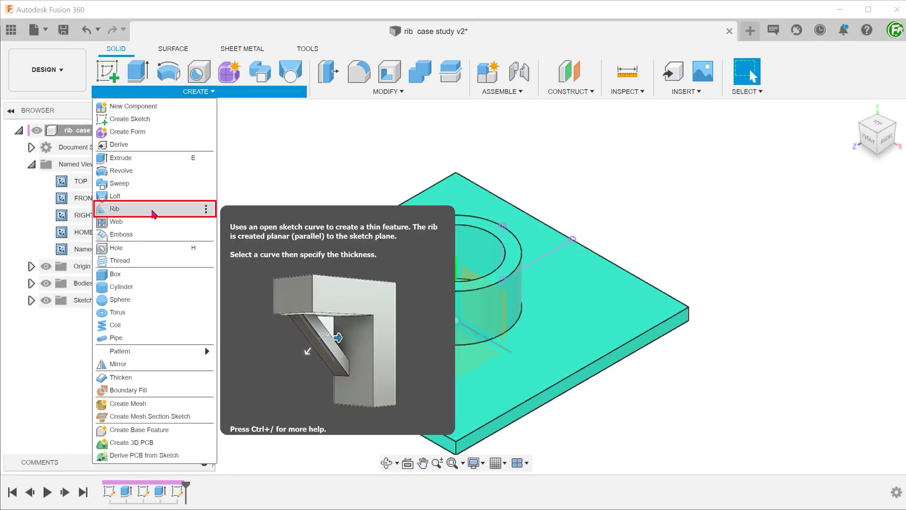
click(154, 210)
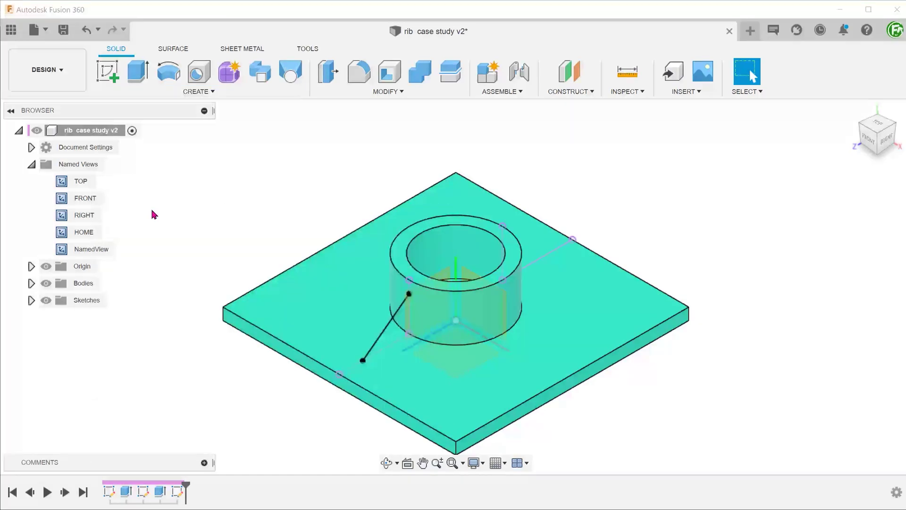
click(385, 335)
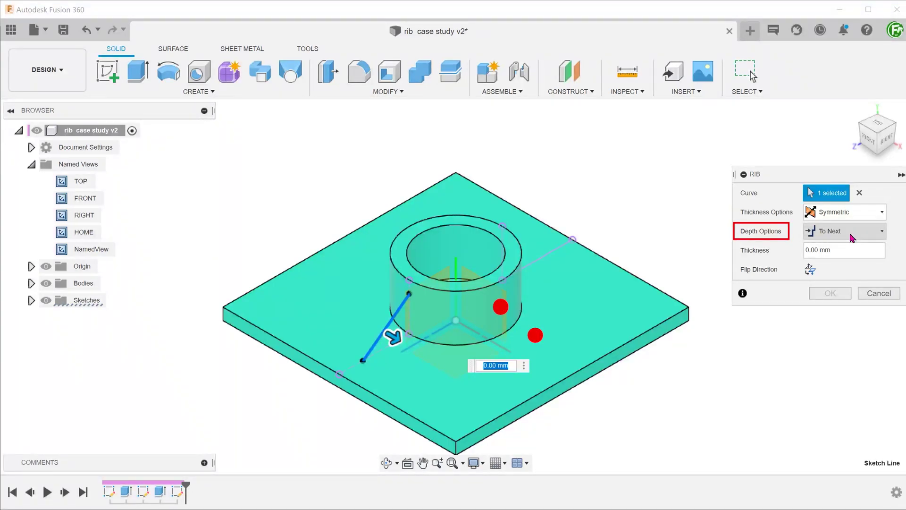
scroll(368, 382, up, 5)
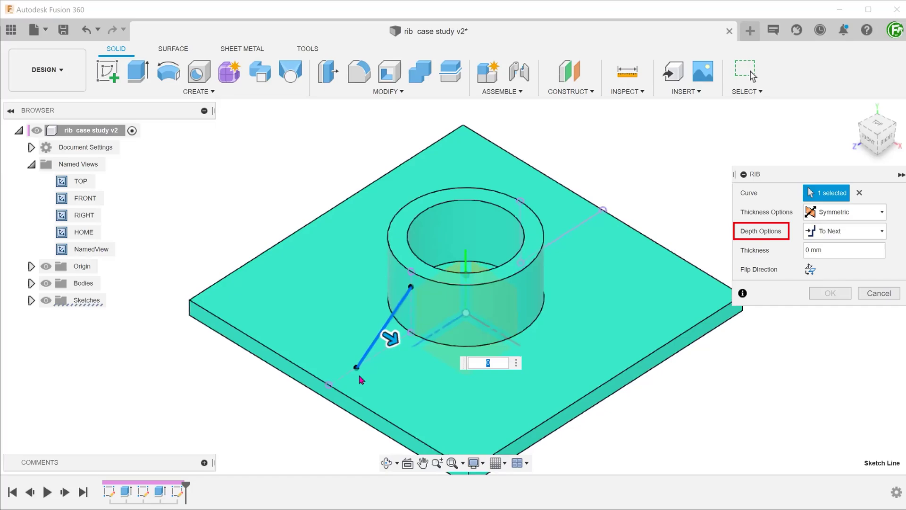
mouse_move(399, 365)
mouse_down()
mouse_move(415, 363)
mouse_move(459, 388)
mouse_move(417, 377)
mouse_move(460, 392)
mouse_move(403, 378)
mouse_up()
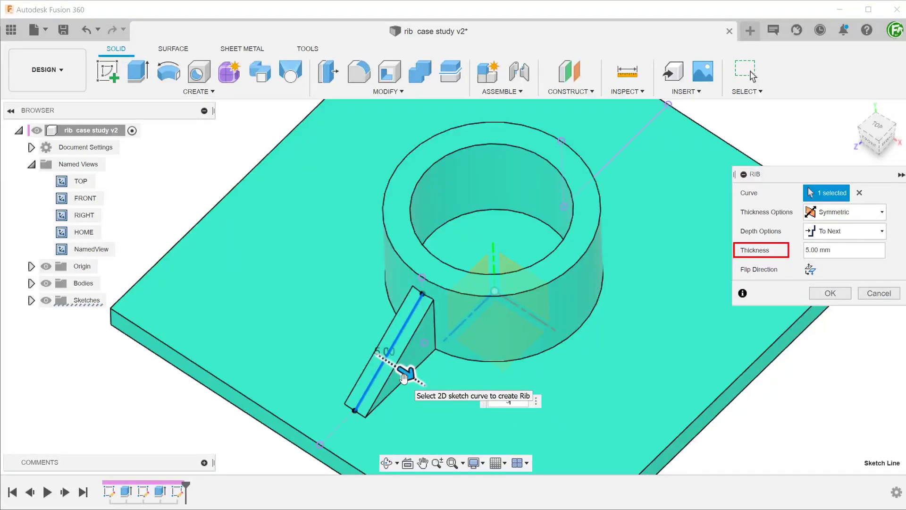
text(3)
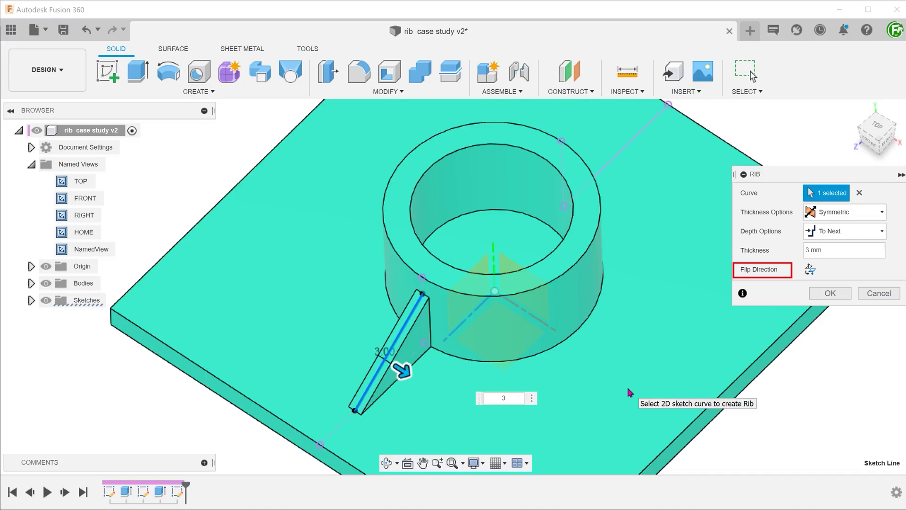
click(810, 270)
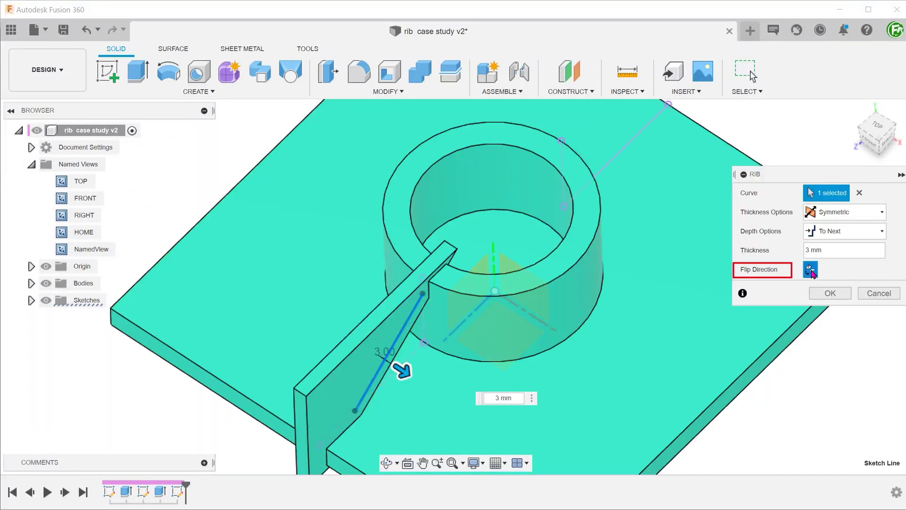
click(810, 270)
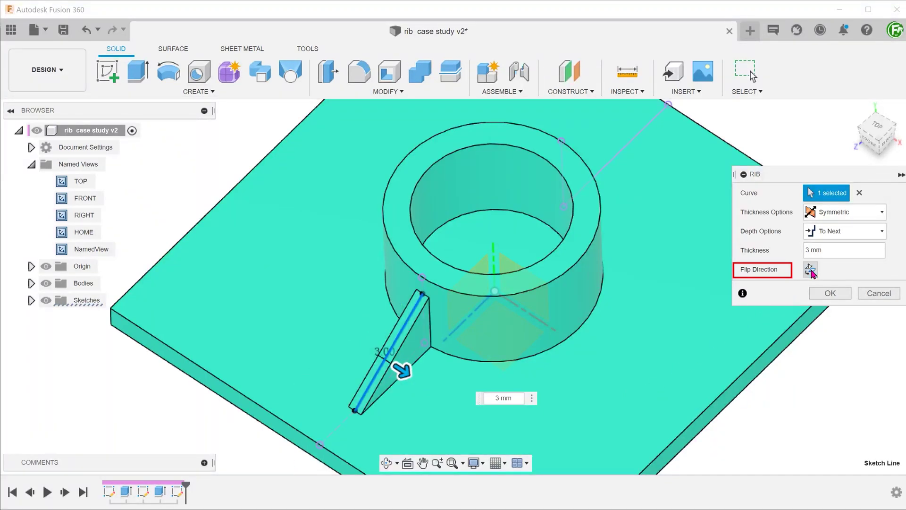
click(829, 293)
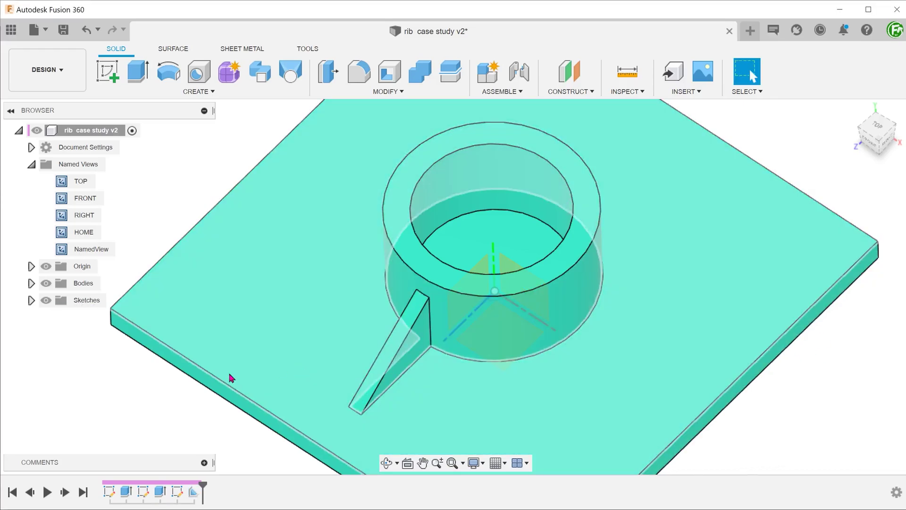
- Edit the ring's sketch, setting the inner circle's diameter to 20 mm and the outer circle's to 30 mm
scroll(127, 396, down, 3)
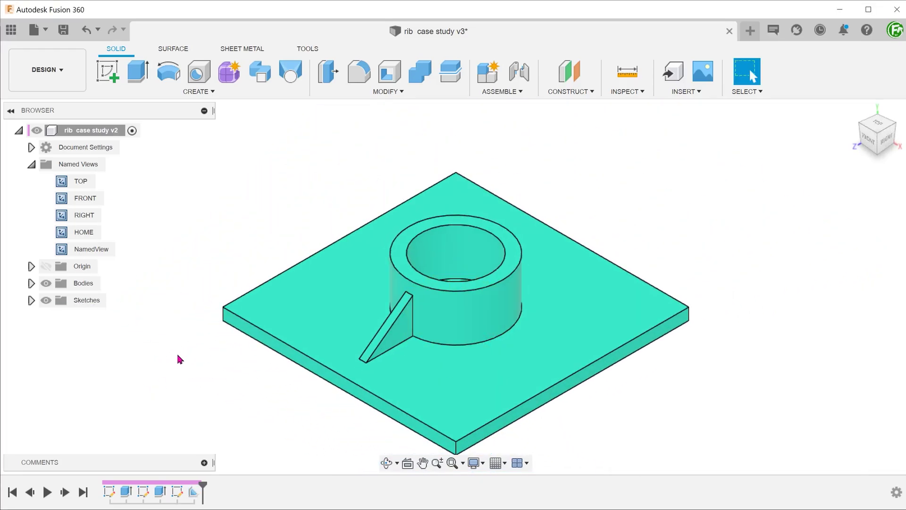
double_click(144, 491)
double_click(348, 230)
text(20)
key(Return)
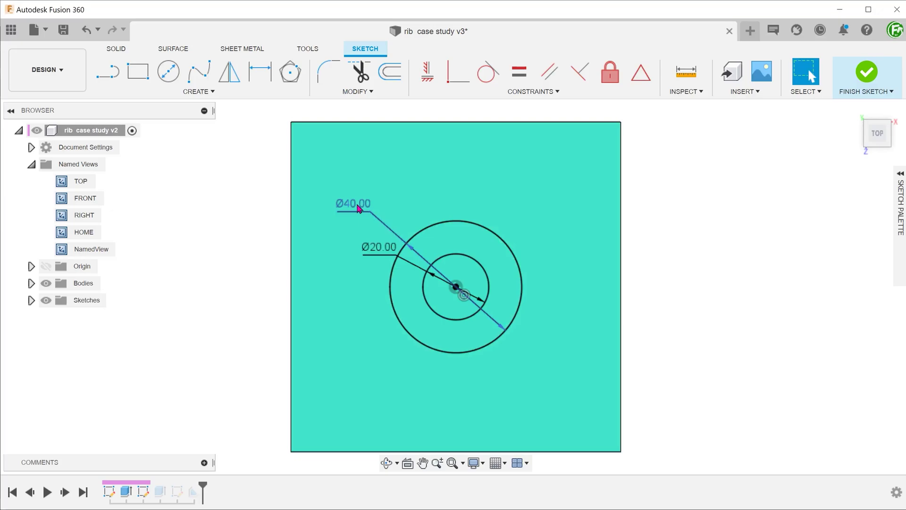
double_click(358, 205)
text(30)
key(Return)
click(866, 73)
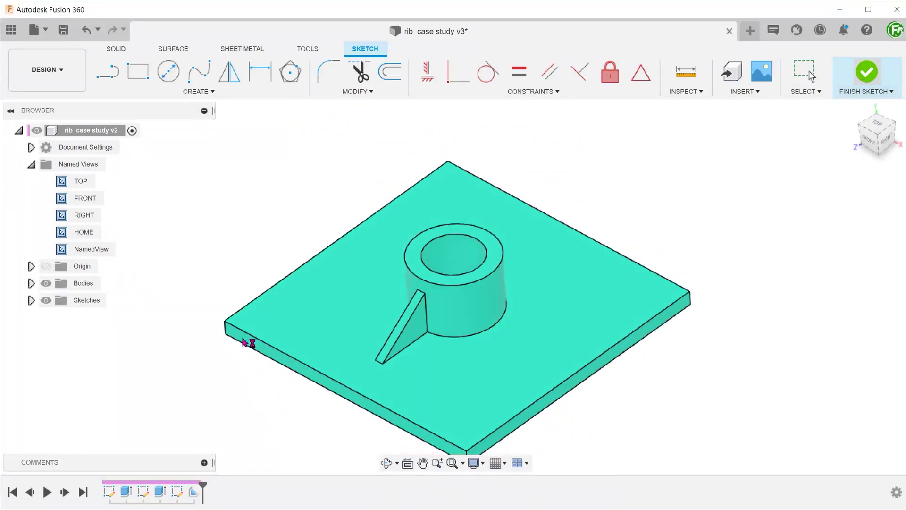
- Examine how the rib's upper edge meets the resized ring, up close and from above
scroll(204, 358, up, 6)
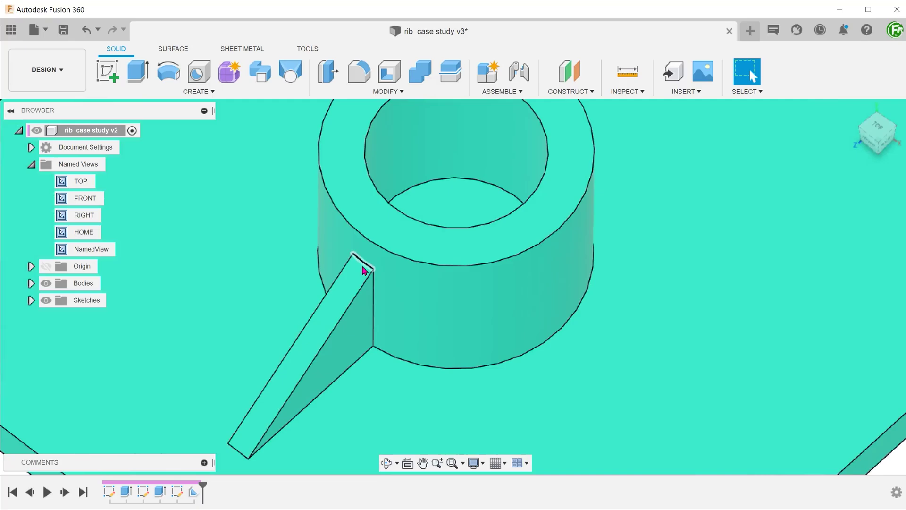
click(363, 266)
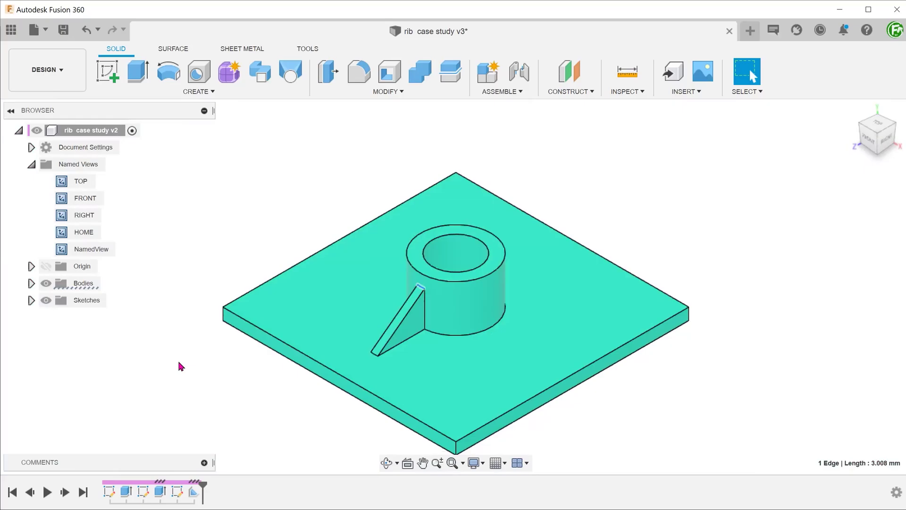
click(179, 363)
click(878, 124)
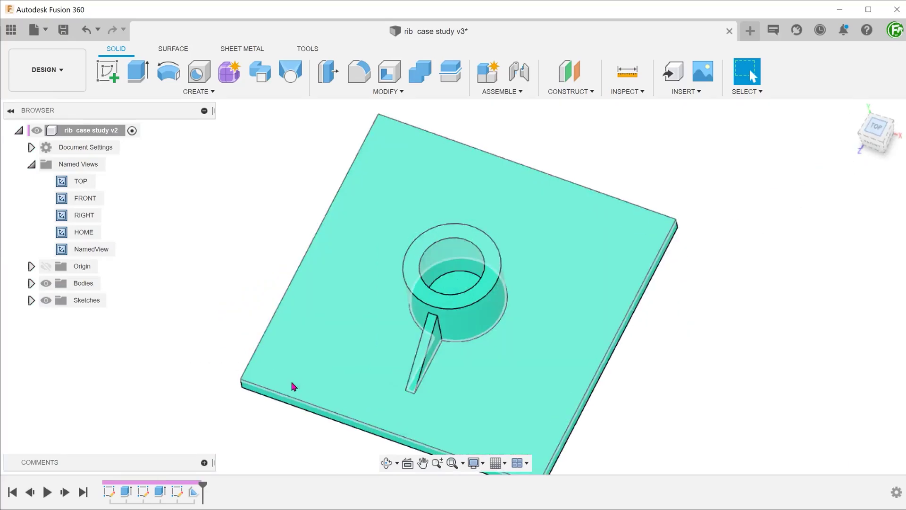
scroll(425, 401, up, 2)
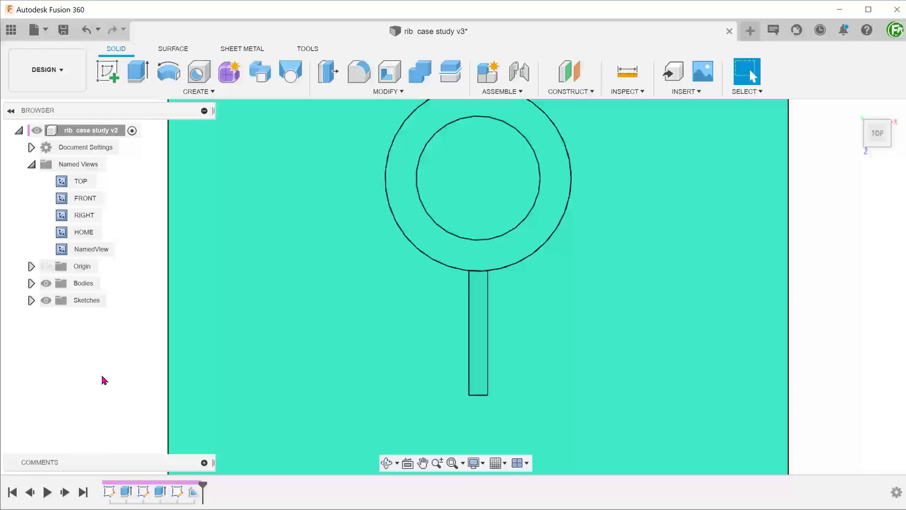
key(F6)
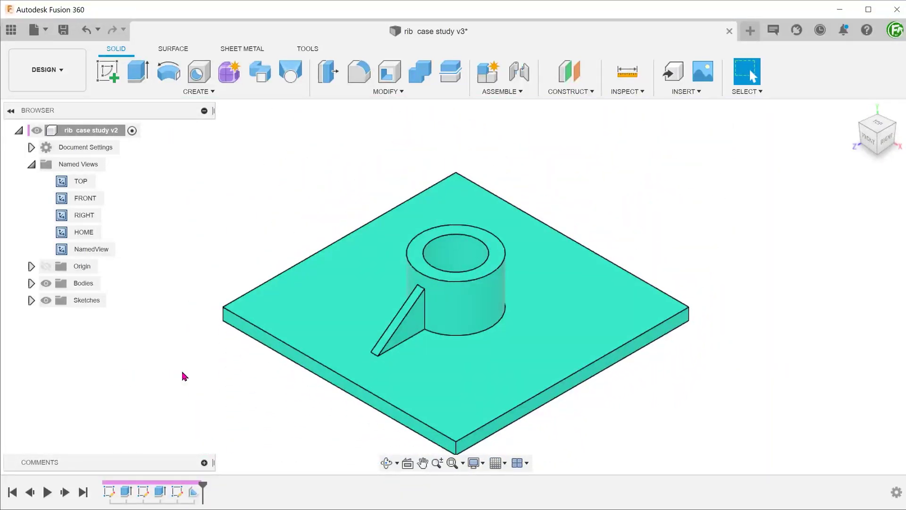
- Start a rectangular pattern of type Features with the rib as the object
click(199, 91)
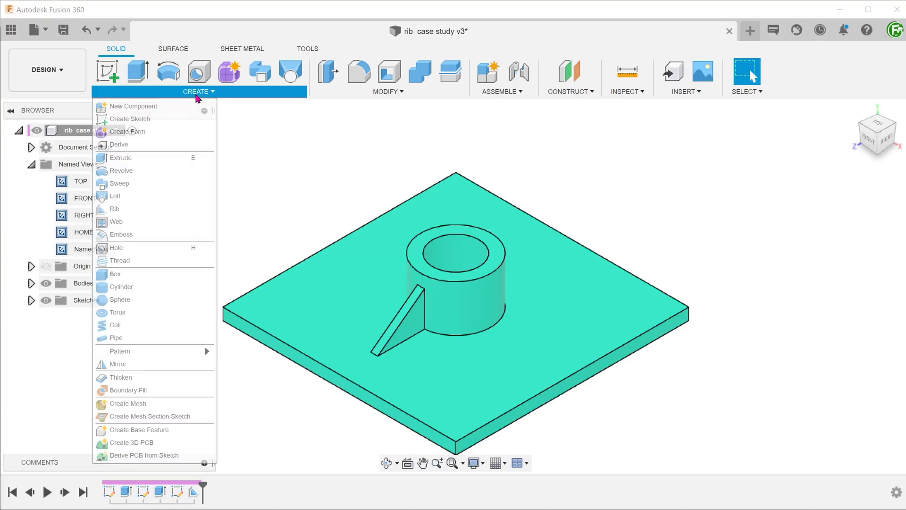
mouse_move(168, 355)
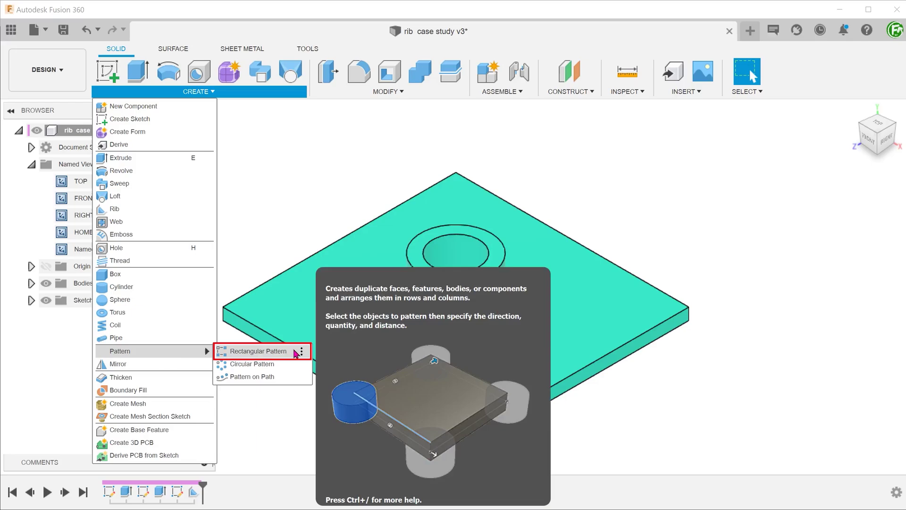
click(258, 351)
click(842, 193)
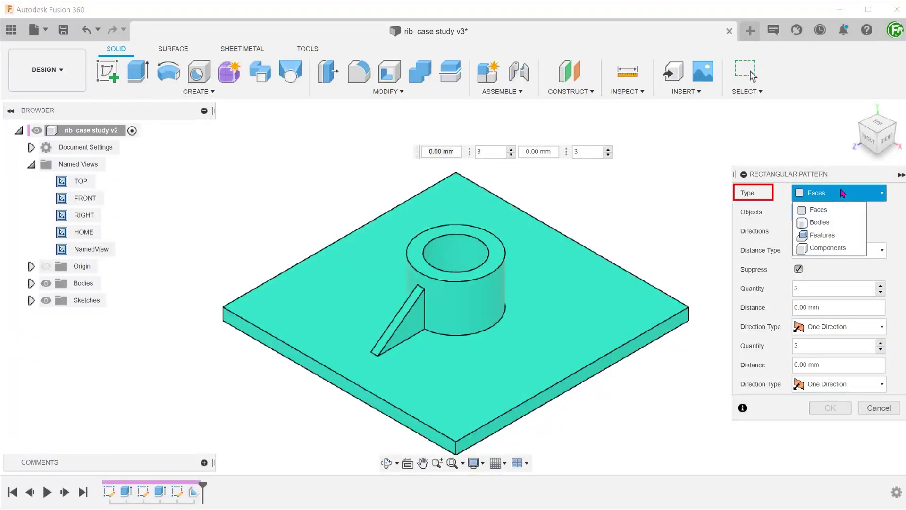
click(848, 235)
click(412, 333)
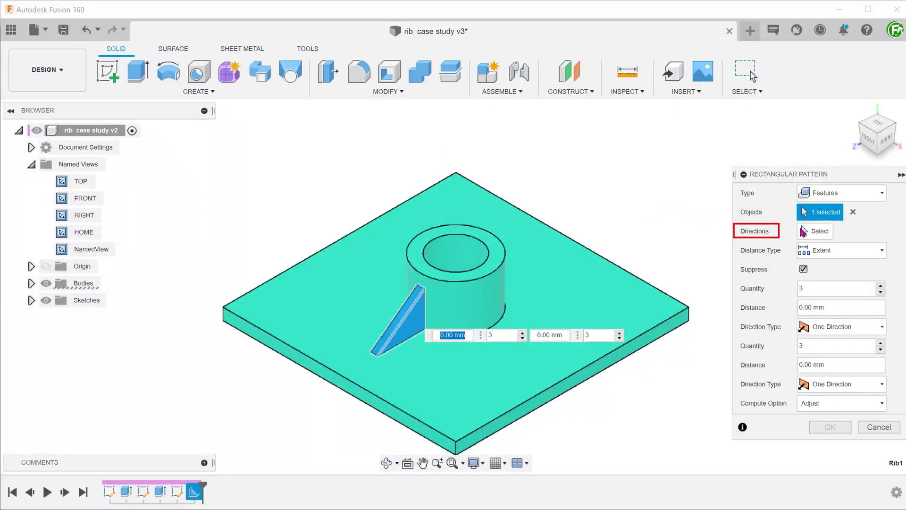
- Pattern the rib symmetrically along the X axis with three instances and an 8 mm extent distance
click(816, 232)
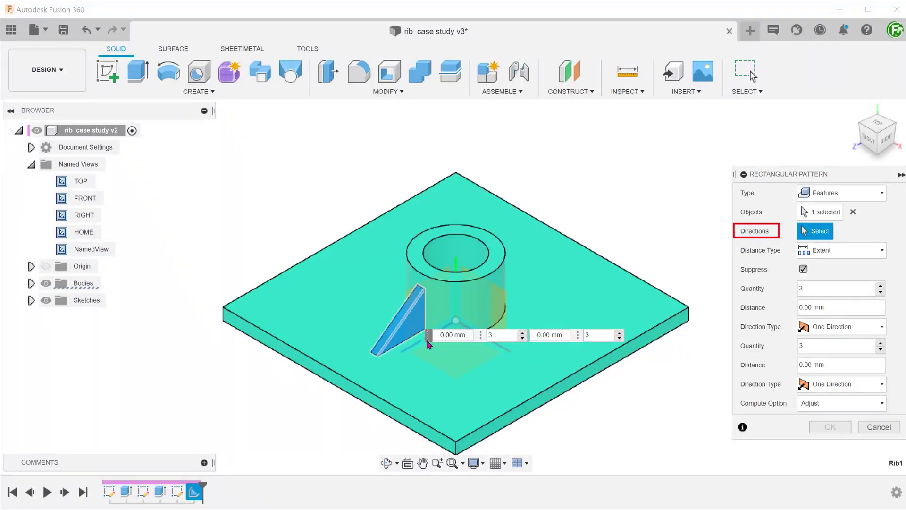
click(501, 352)
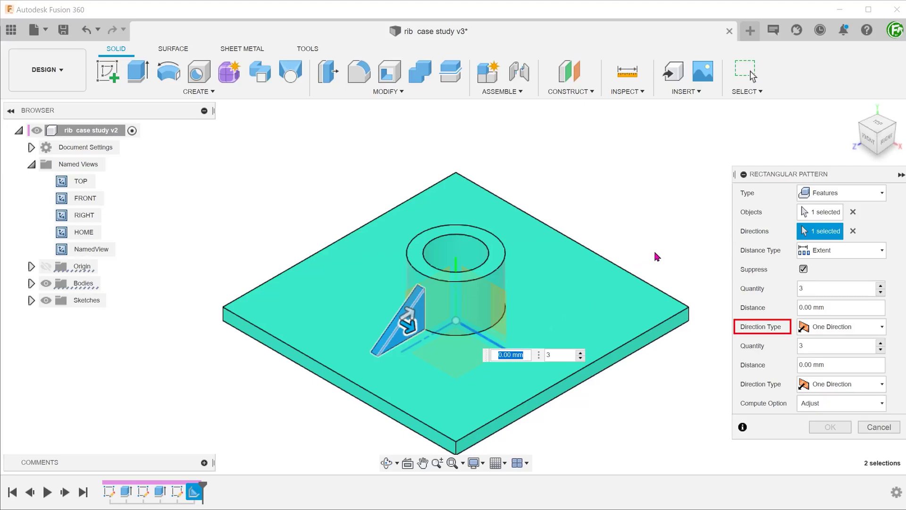
click(831, 328)
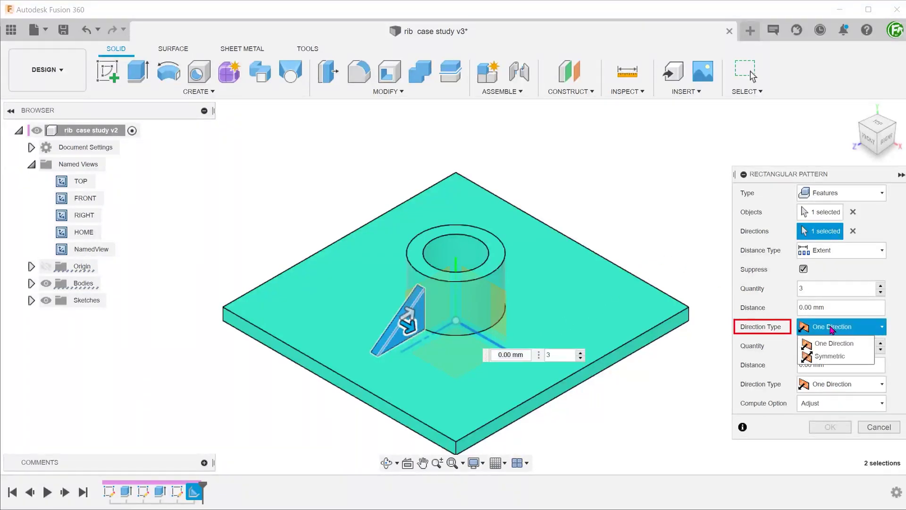
click(854, 358)
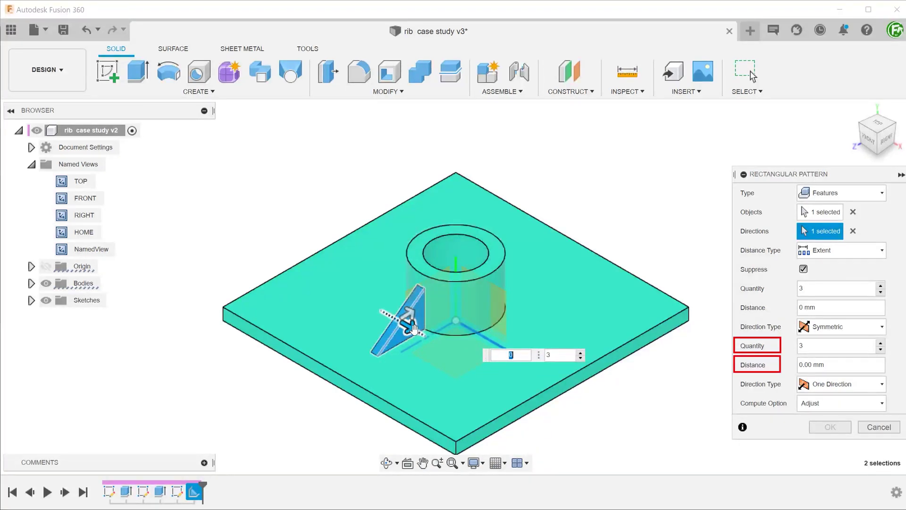
drag(407, 325, 439, 340)
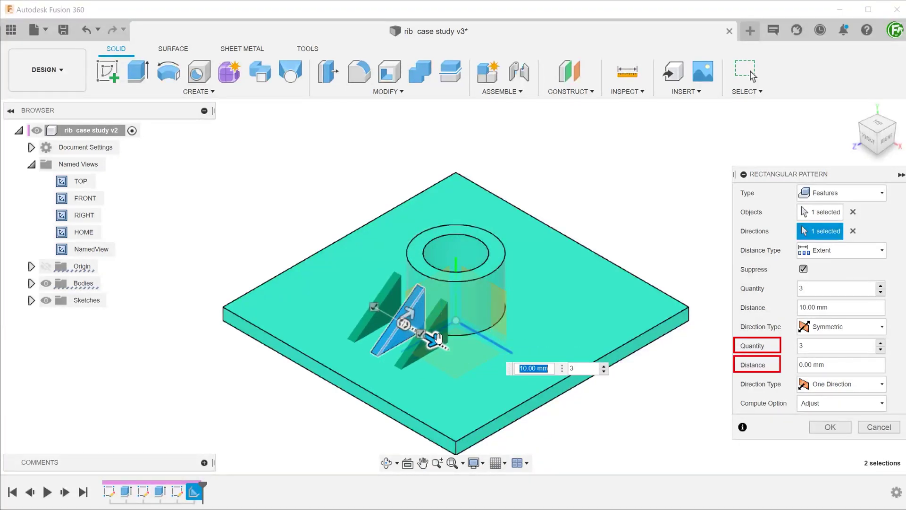
text(8)
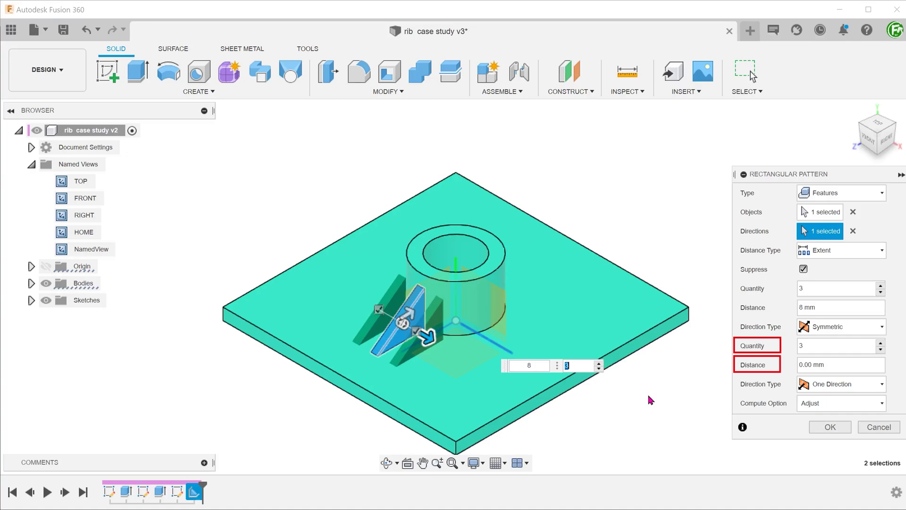
- Set the rib pattern's compute option to Optimized and complete the pattern
click(838, 404)
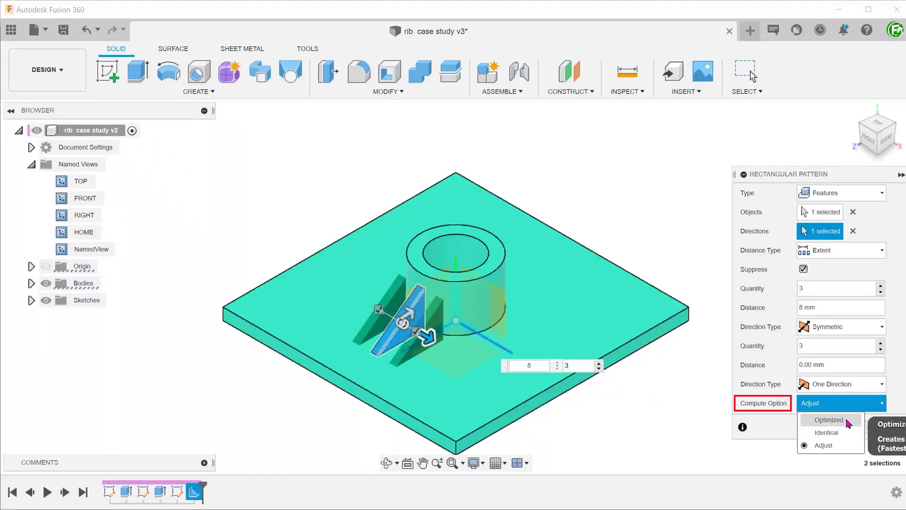
click(847, 421)
click(828, 427)
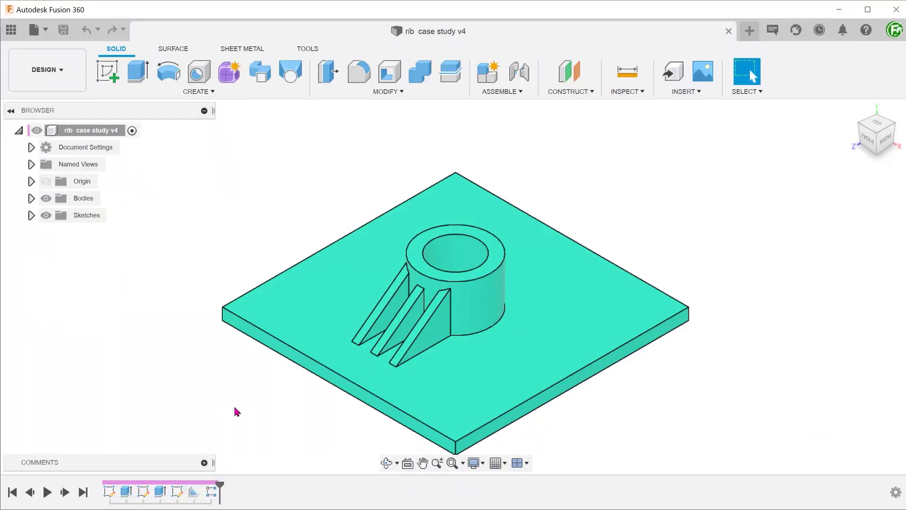
- Edit the rectangular rib pattern, changing its compute option to Identical
scroll(233, 404, up, 5)
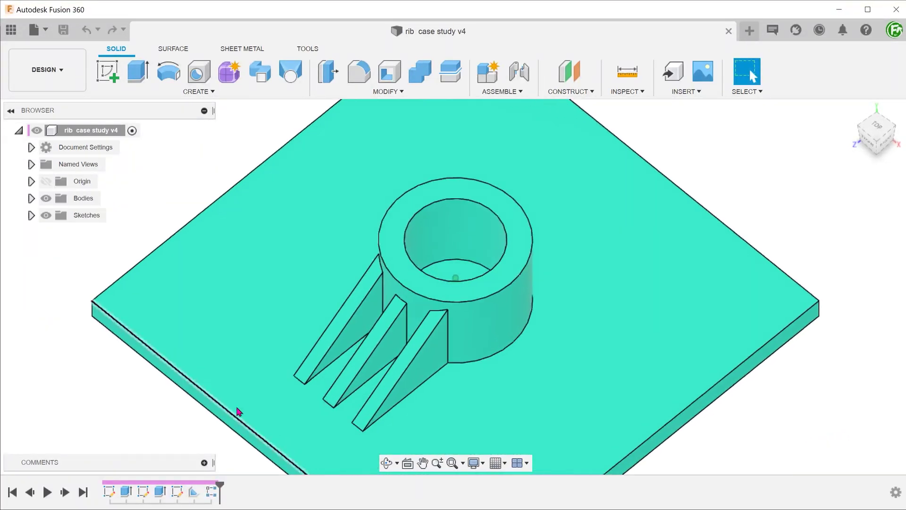
shift+middle_drag(236, 410, 376, 276)
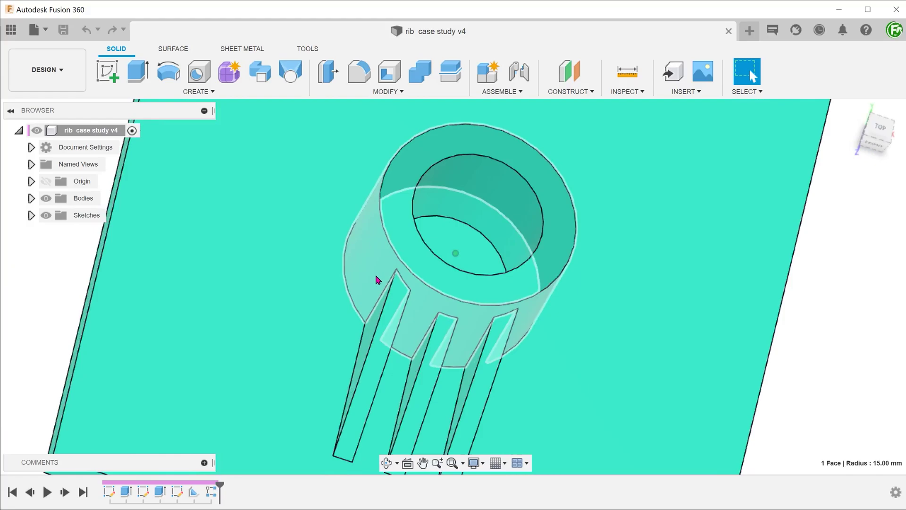
click(375, 276)
shift+middle_drag(309, 294, 308, 295)
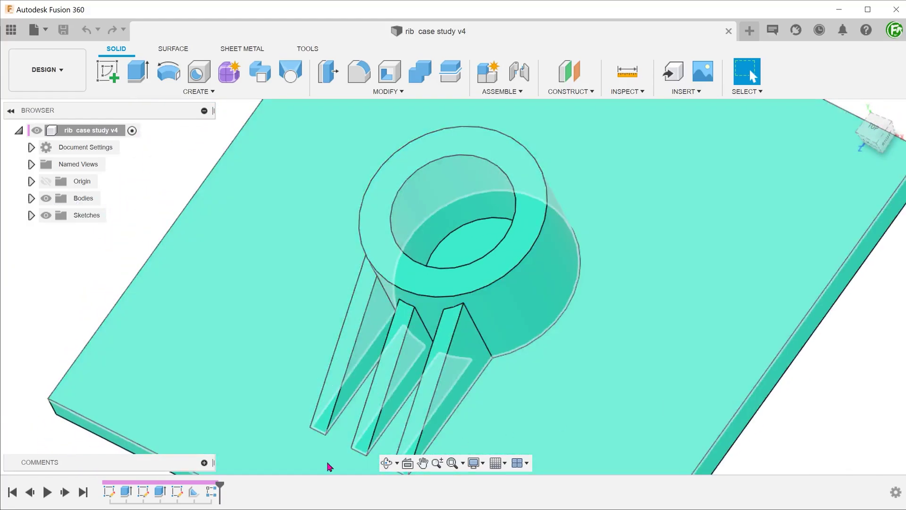
click(211, 492)
right_click(211, 492)
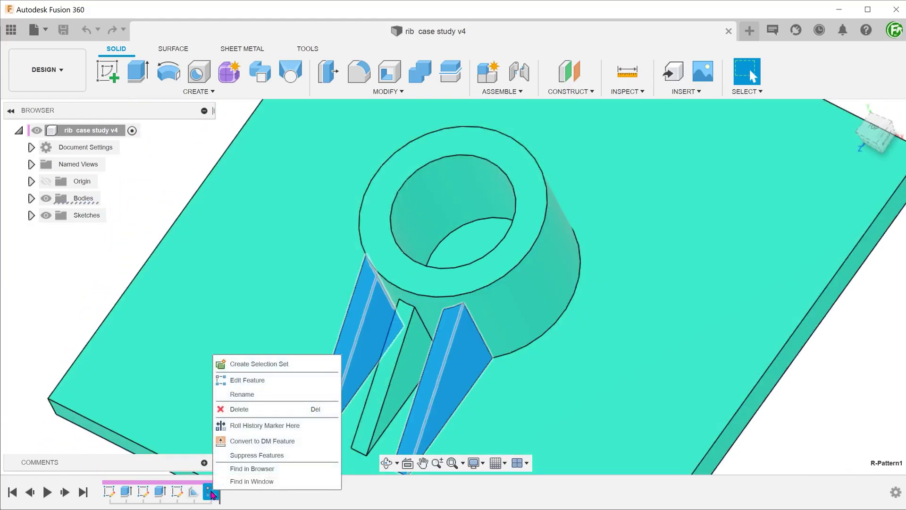
click(254, 379)
click(844, 402)
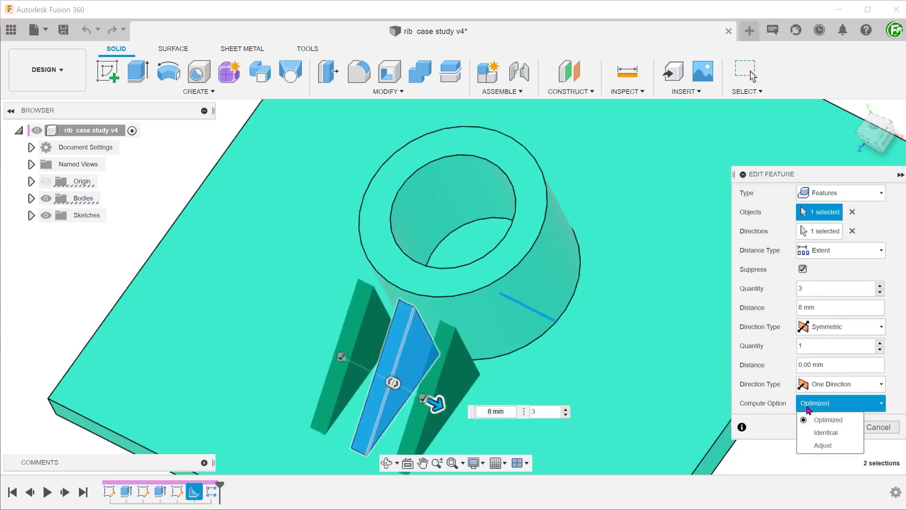
click(825, 432)
click(829, 426)
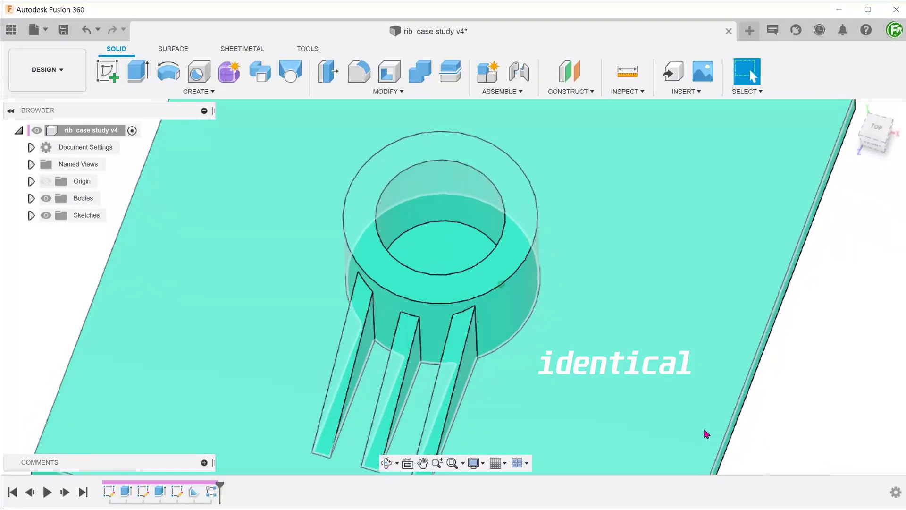
- Edit the rectangular rib pattern, changing its compute option to Adjust, and inspect how the ribs meet the ring
shift+middle_drag(704, 430, 550, 418)
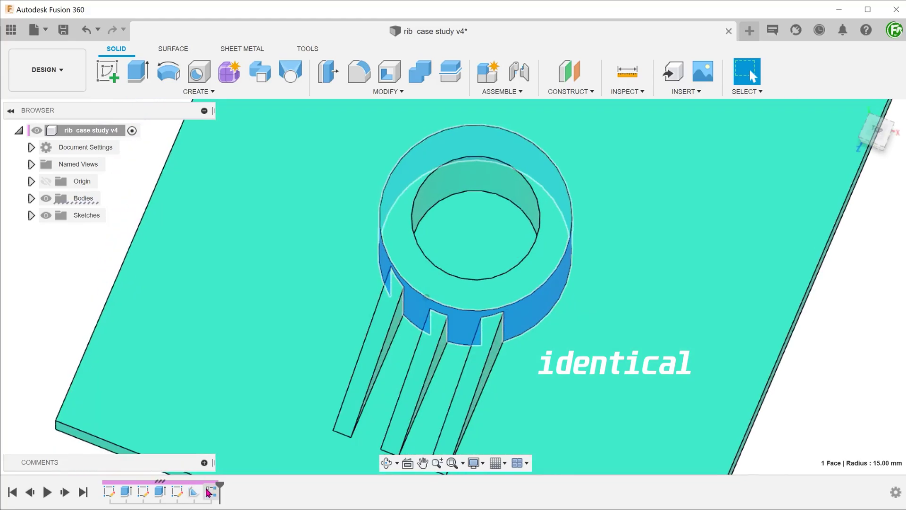
right_click(209, 492)
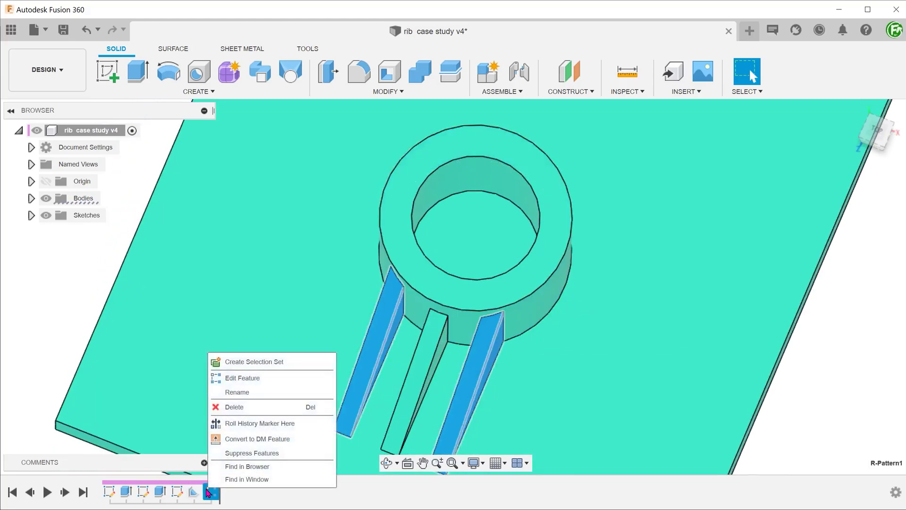
click(242, 377)
click(824, 444)
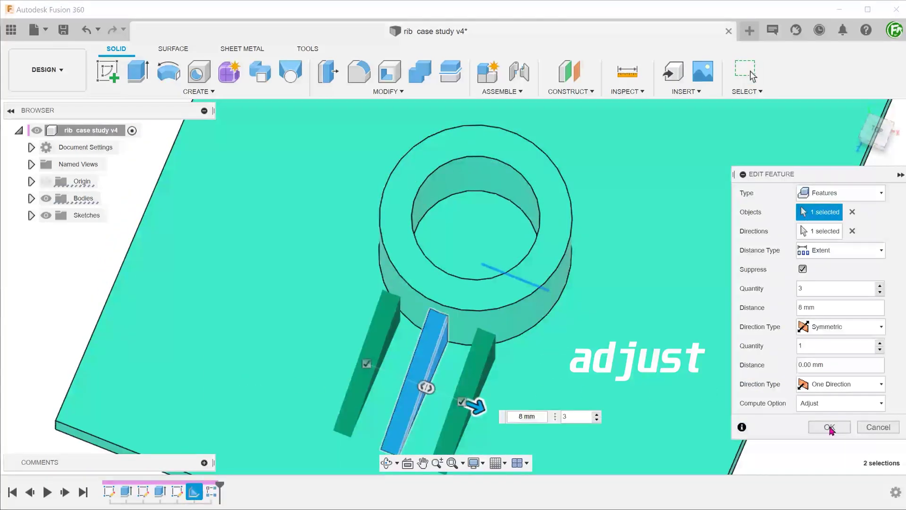
click(825, 428)
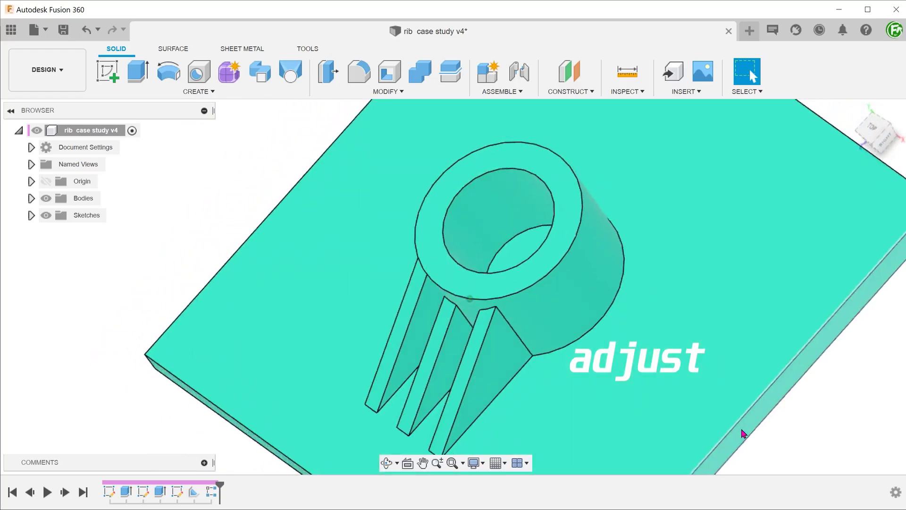
click(552, 324)
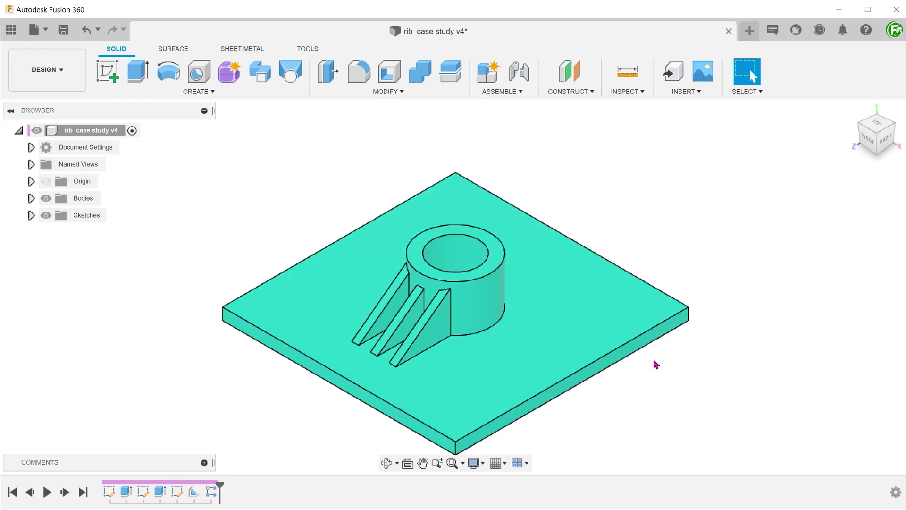
- Edit the ring sketch, setting the outer circle's diameter to 50 mm and the inner circle's to 40 mm
double_click(143, 491)
double_click(372, 228)
text(5)
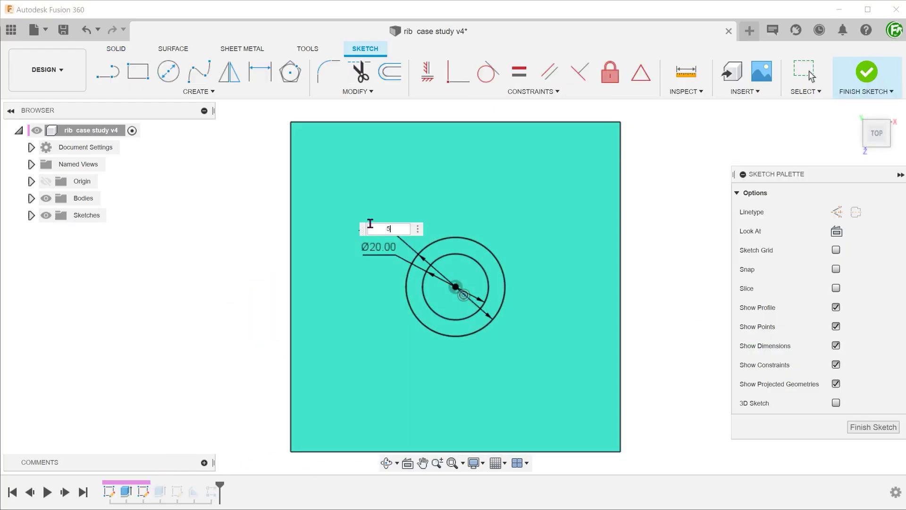
text(0)
key(Return)
double_click(377, 248)
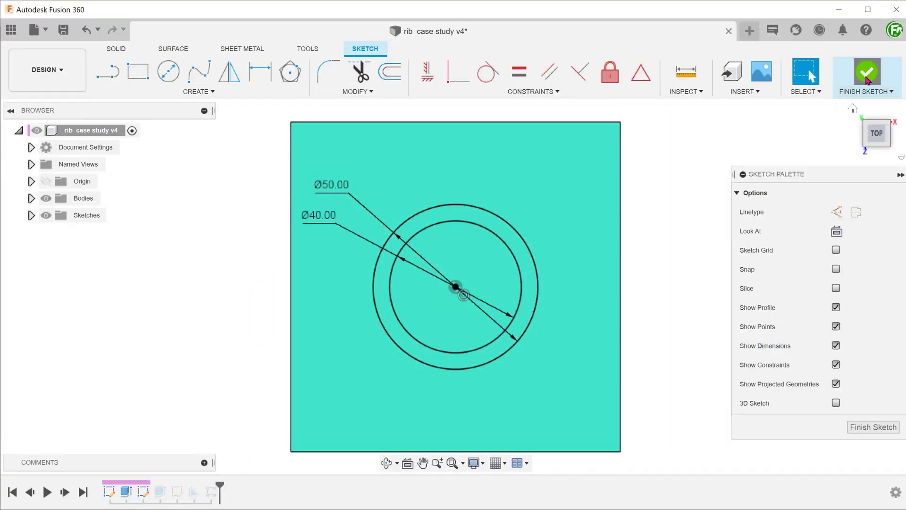
click(867, 76)
- Edit the rib pattern to five instances and widen its extent distance along the X axis
right_click(216, 492)
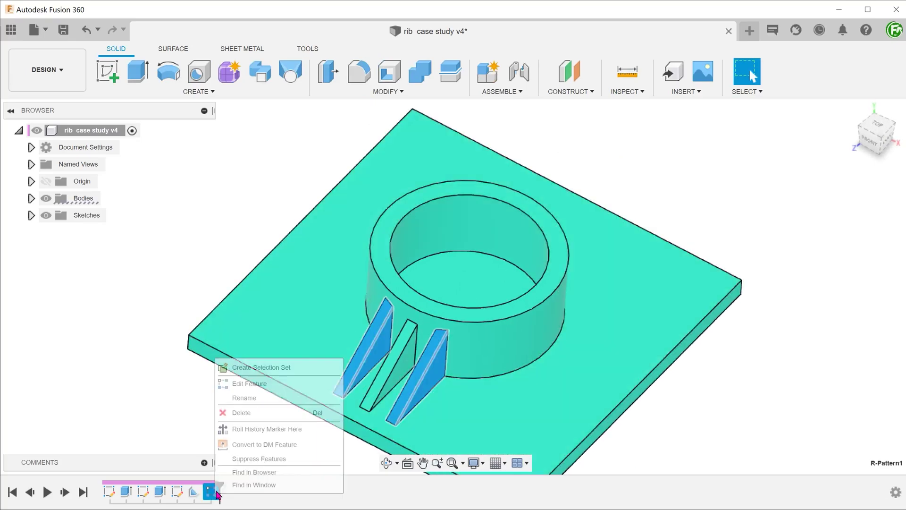
click(276, 384)
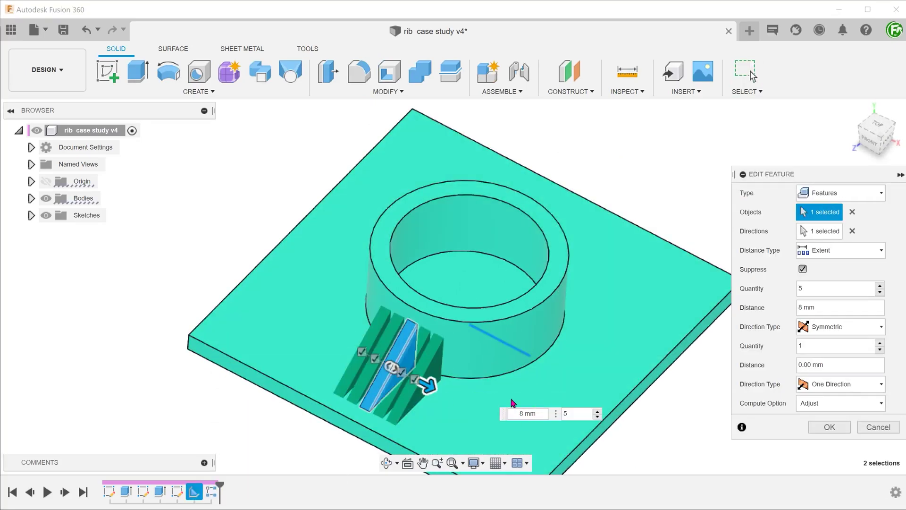
shift+middle_drag(514, 403, 524, 402)
drag(442, 384, 465, 391)
mouse_move(486, 395)
shift+middle_down()
mouse_move(679, 426)
mouse_move(576, 417)
mouse_move(488, 381)
shift+middle_up()
key(Return)
- Edit the rib pattern again, stretching its extent distance much further towards the ring's sides
right_click(211, 491)
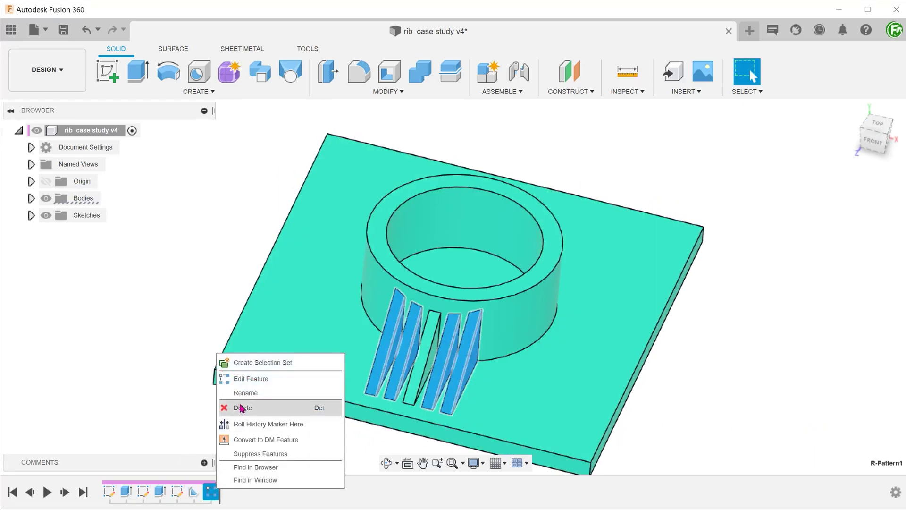
click(250, 379)
drag(469, 370, 567, 406)
click(829, 427)
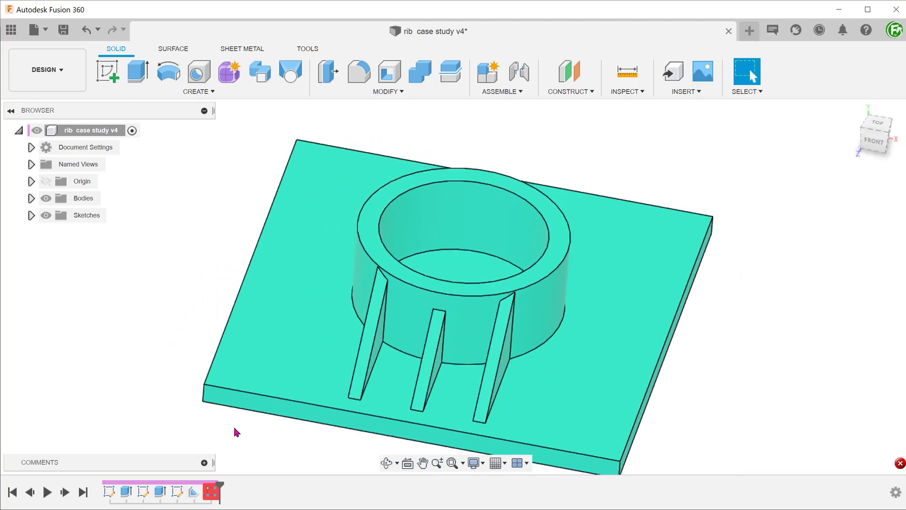
- Start a sketch on the YZ origin plane through the ring's centre and turn on the Slice option
key(F6)
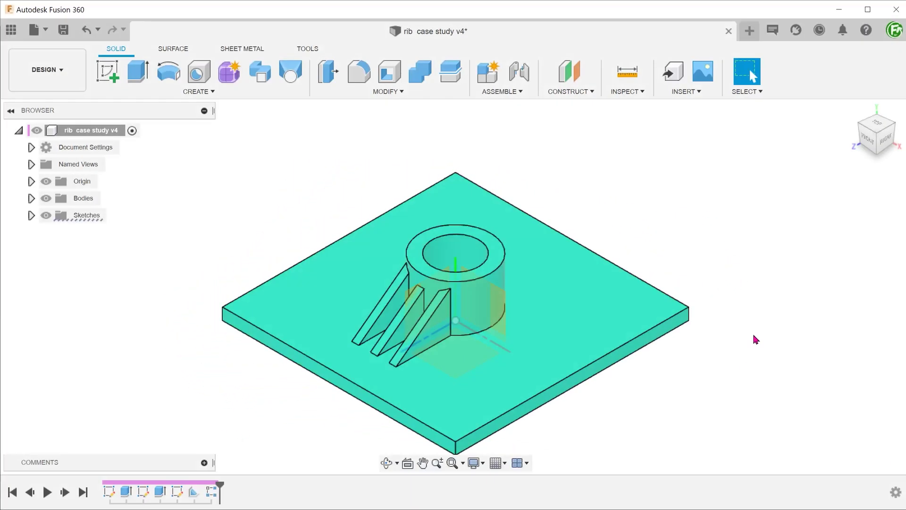
right_click(754, 338)
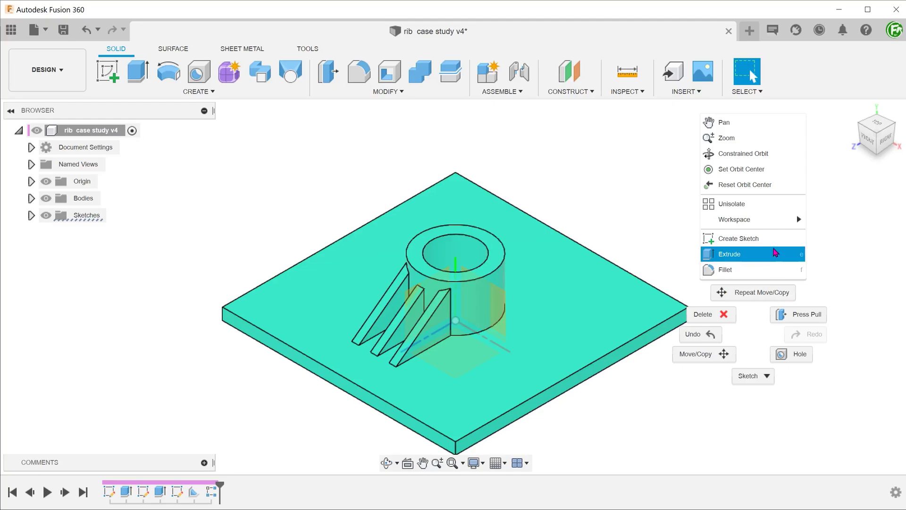
click(772, 245)
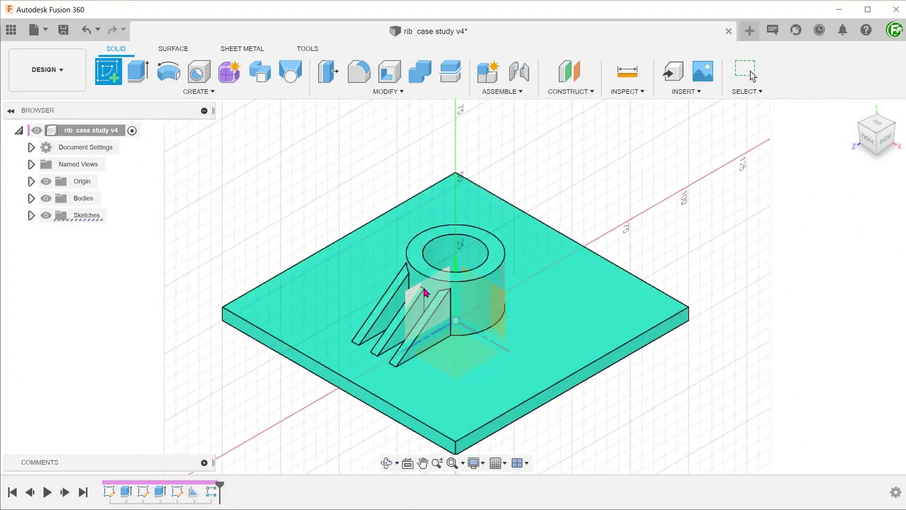
click(426, 293)
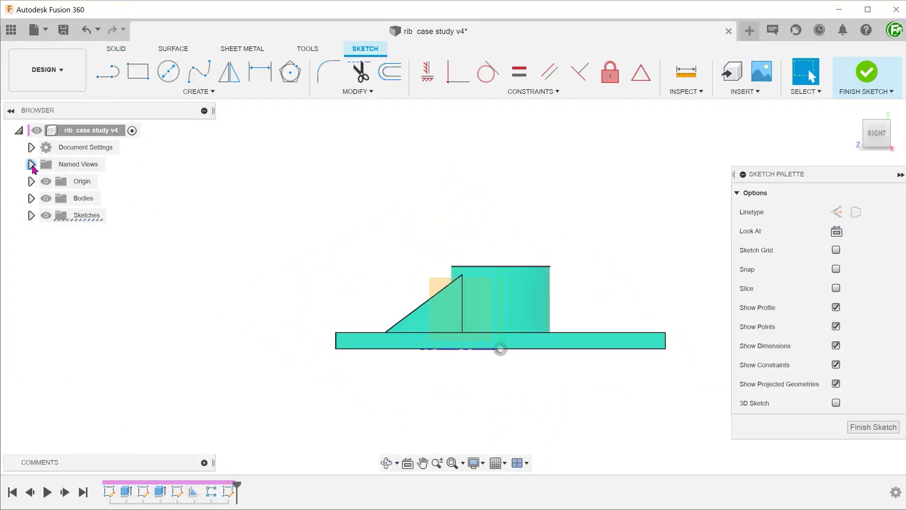
click(31, 165)
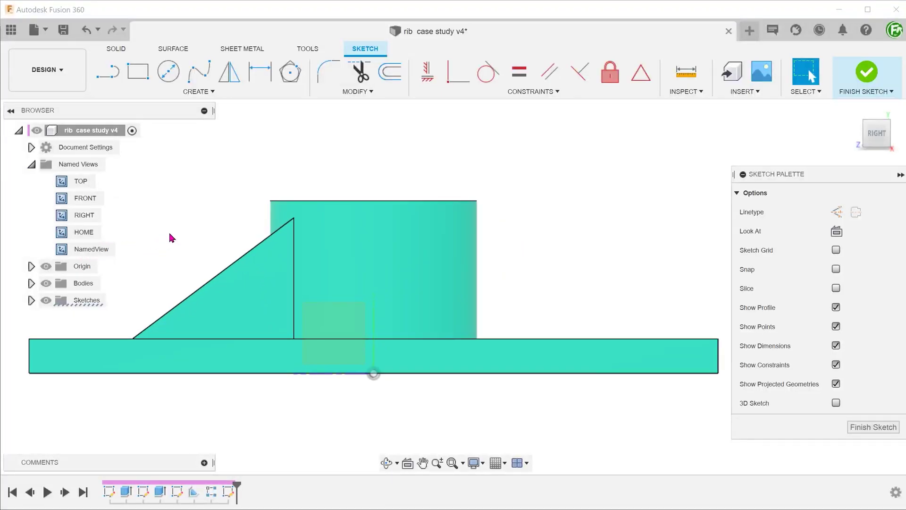
click(836, 287)
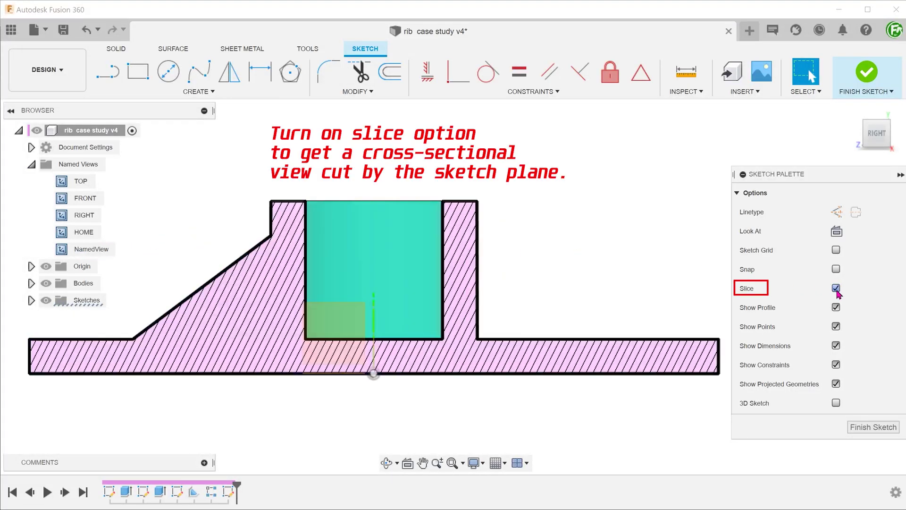
- Sketch a closed triangular rib profile about 14.5 mm high from the base plate into the ring wall opposite the ribs, and turn off Slice
key(l)
click(592, 339)
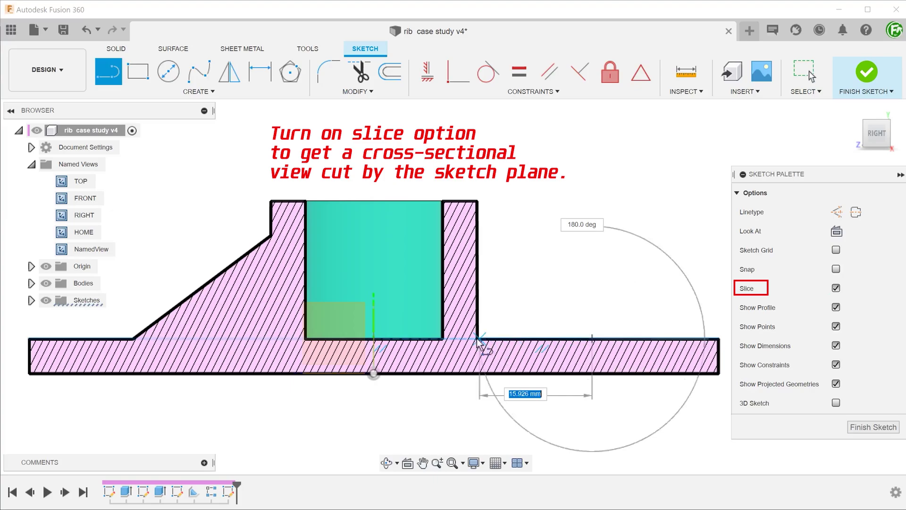
key(Escape)
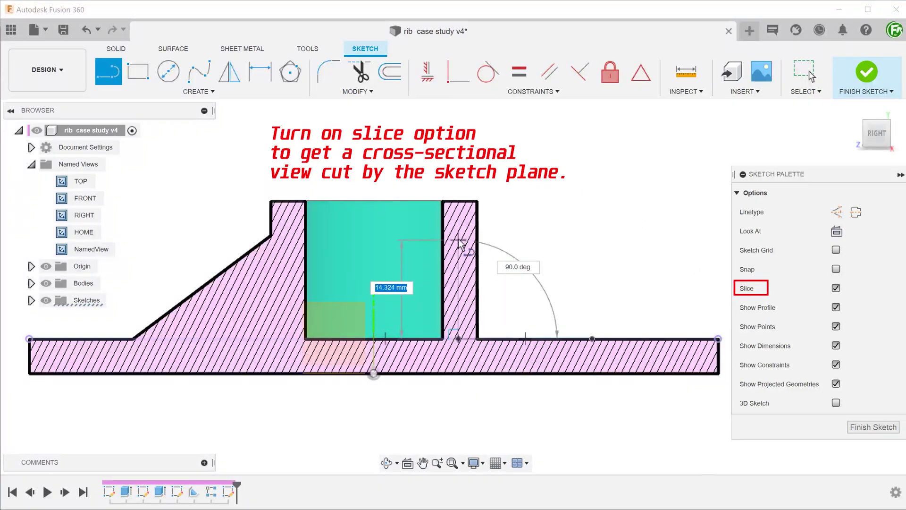
click(459, 240)
click(592, 339)
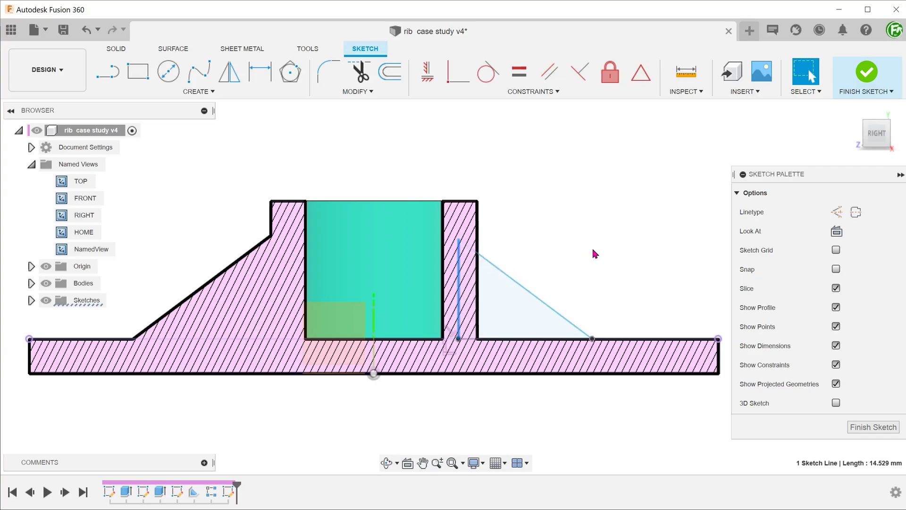
key(Delete)
click(835, 288)
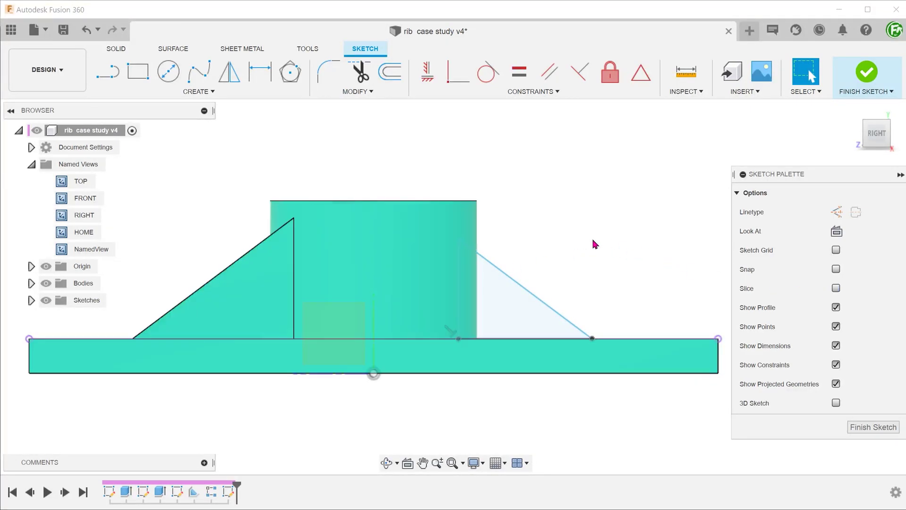
- Project the ring's top face into the sketch with Intersect, keeping the projection link
click(215, 95)
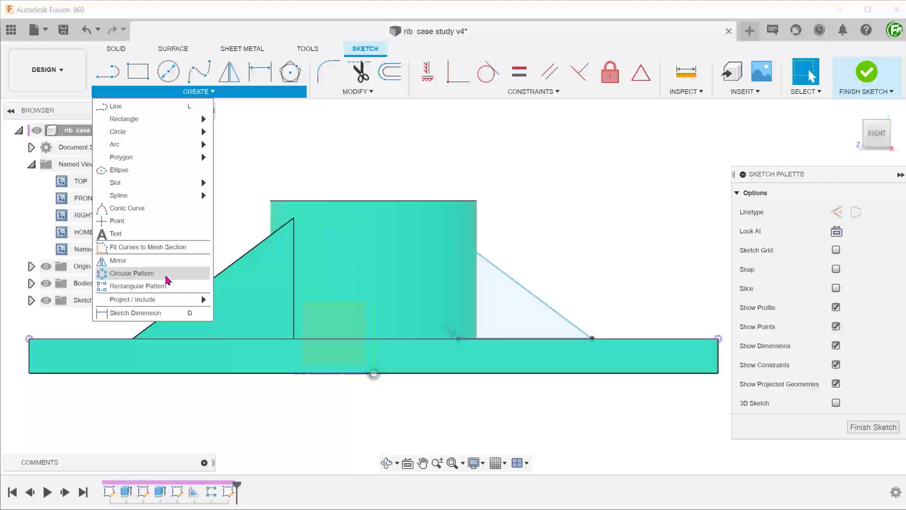
mouse_move(202, 299)
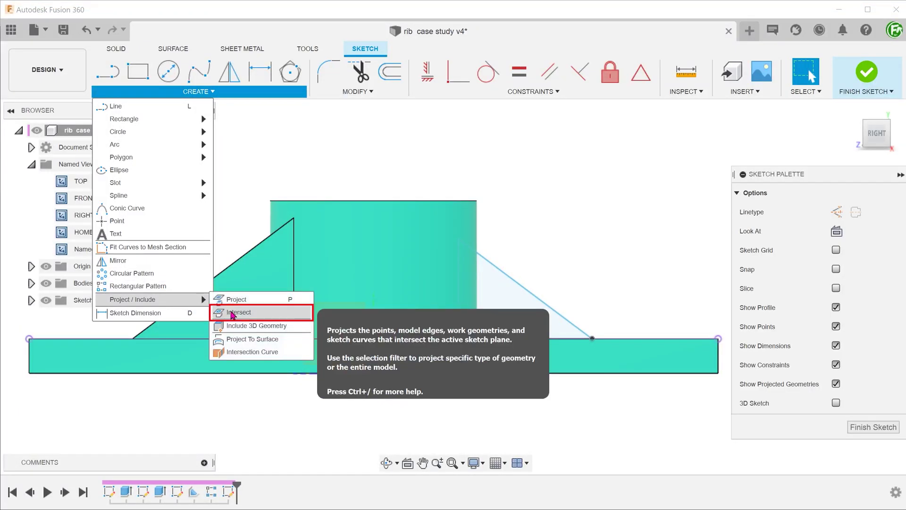
click(232, 312)
shift+middle_drag(263, 309, 396, 277)
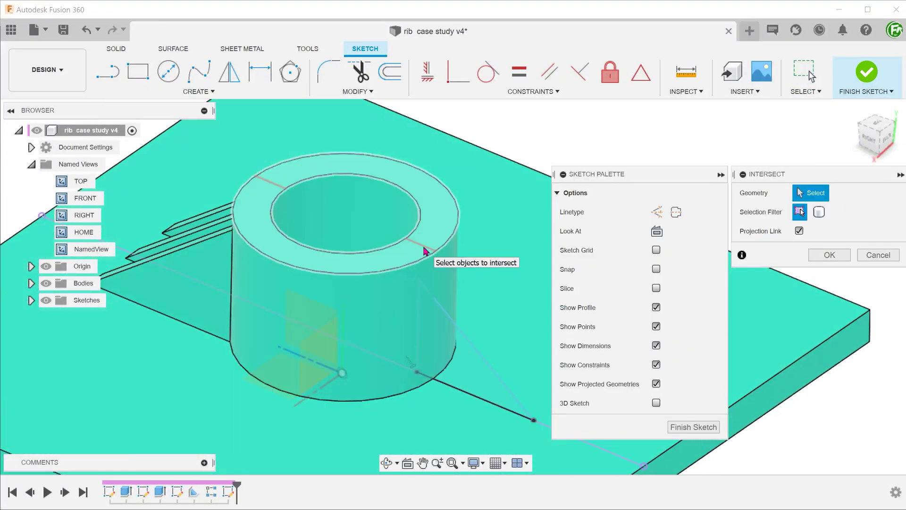
click(424, 249)
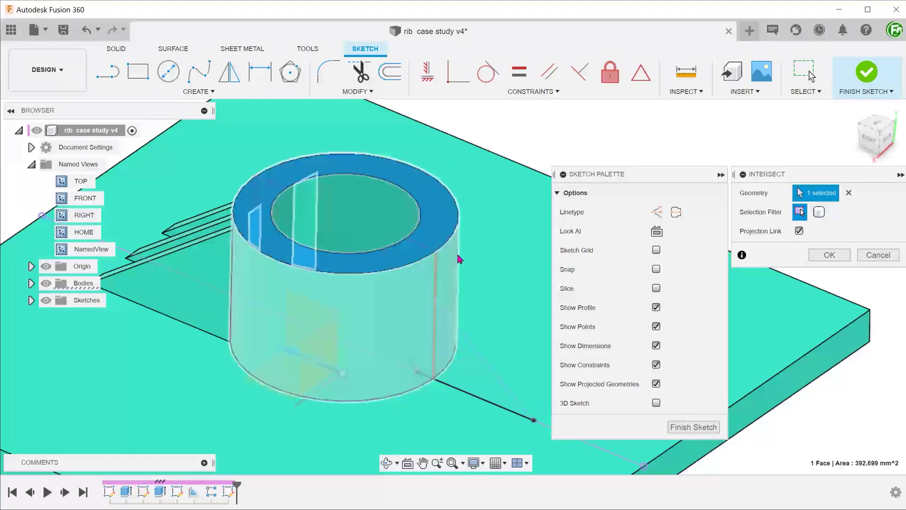
click(829, 256)
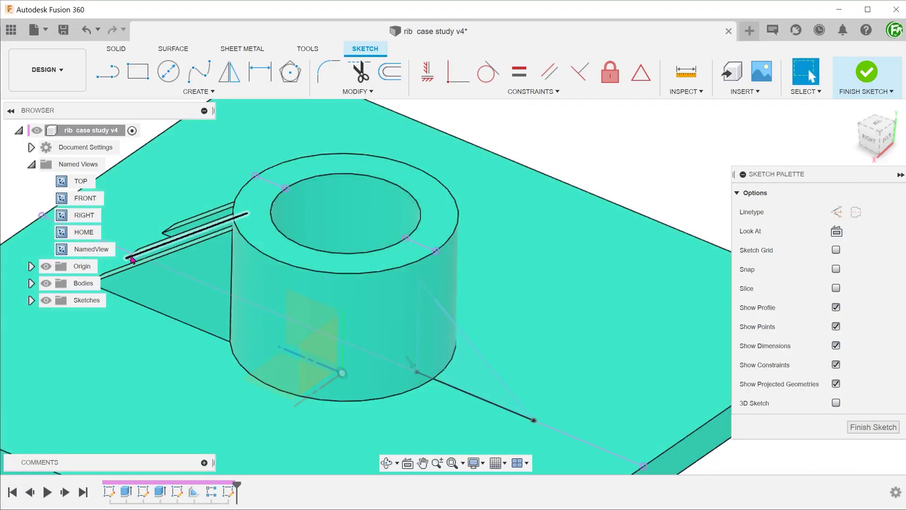
- Restore the saved NamedView, hide the bodies and draw a line from the triangle's apex to the midpoint of the projected edge above it
double_click(100, 249)
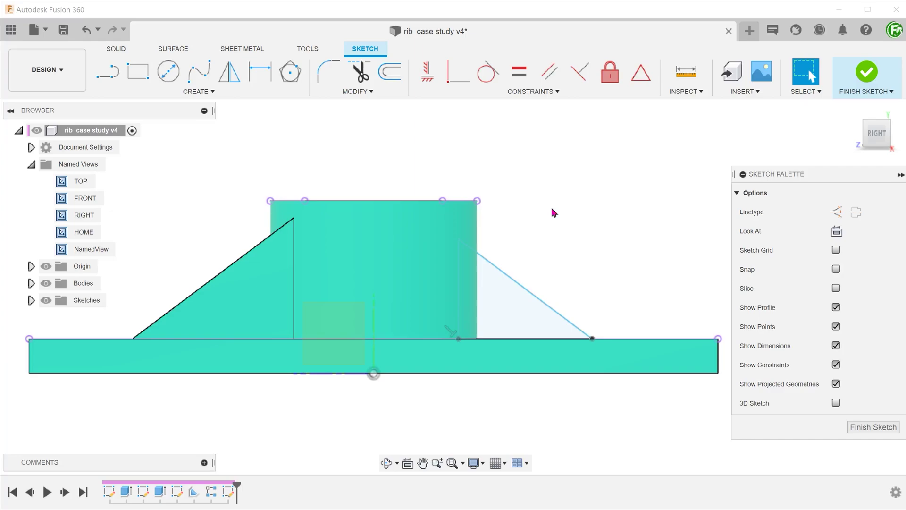
click(46, 283)
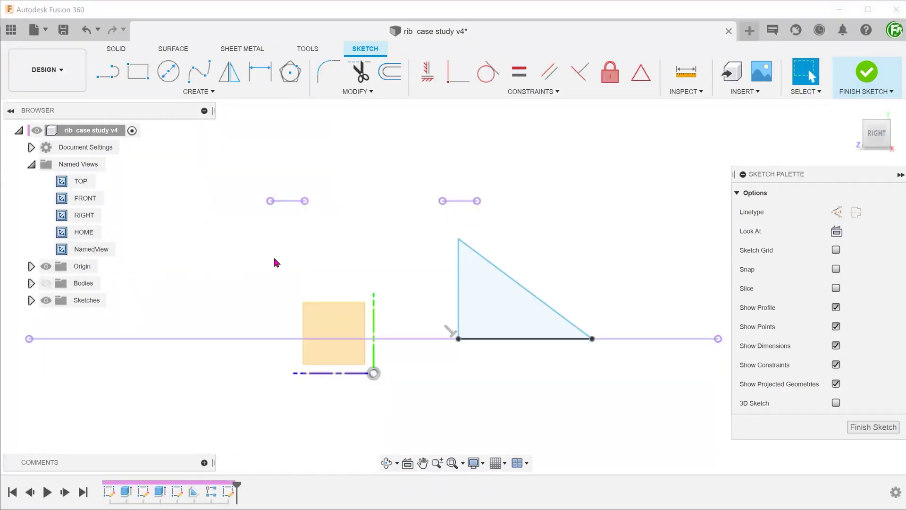
key(l)
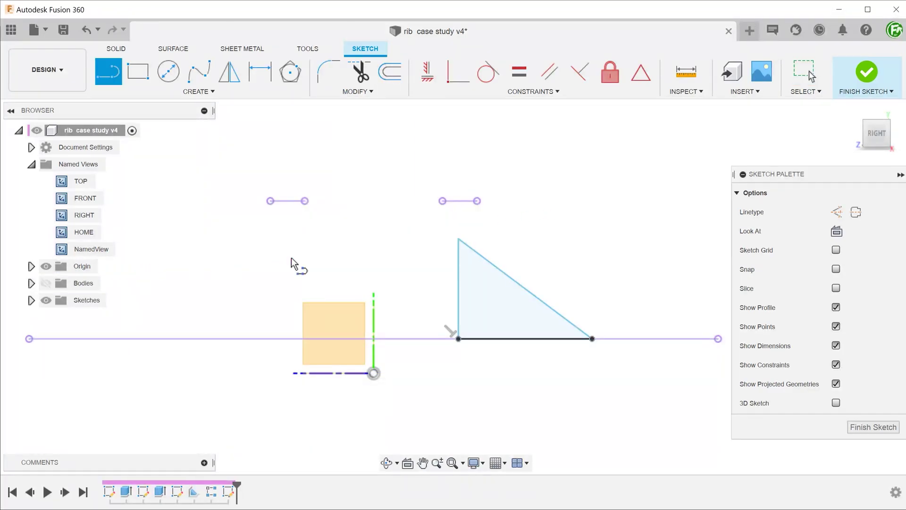
click(457, 239)
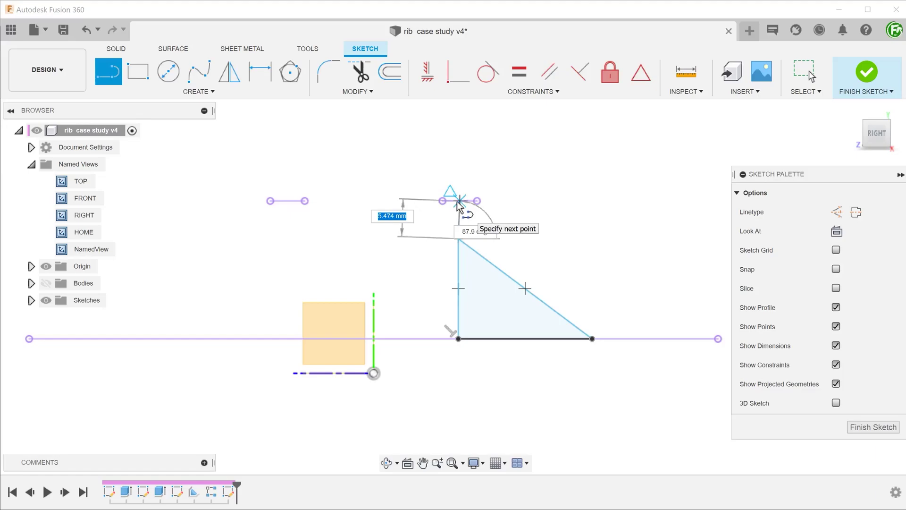
click(459, 201)
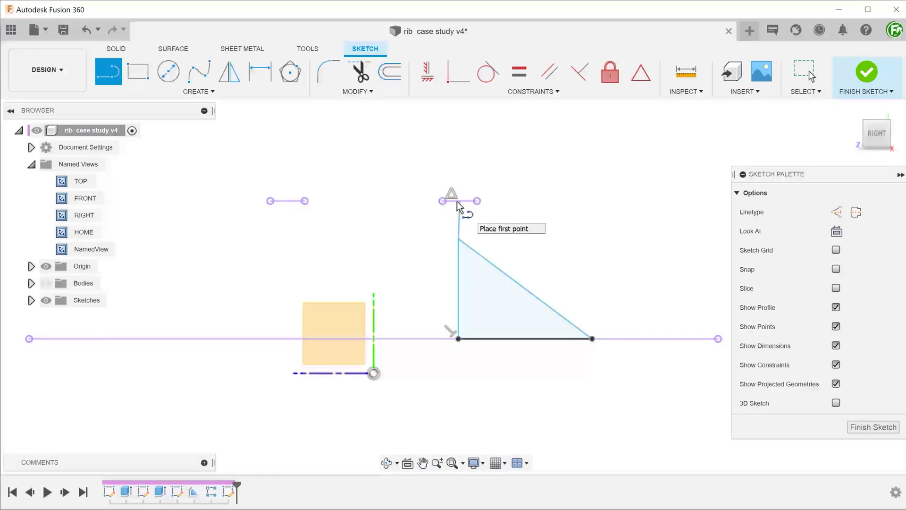
key(Escape)
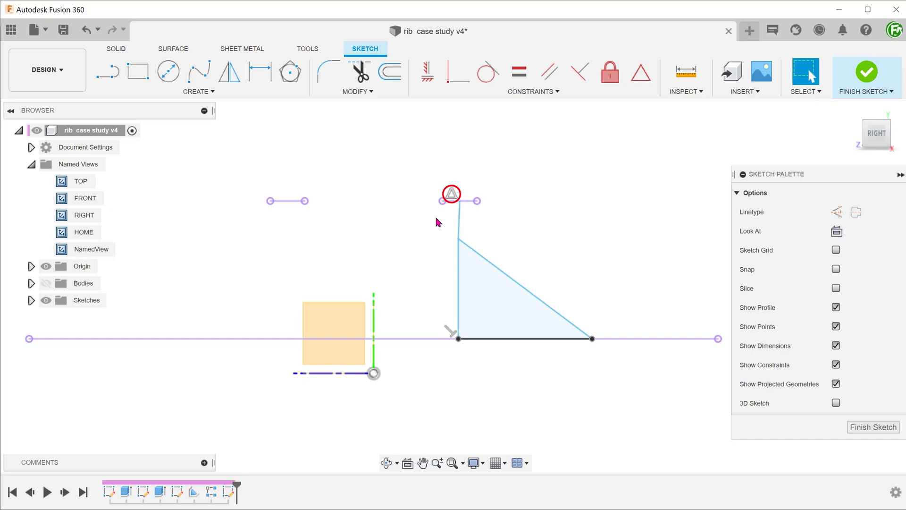
- Constrain the short line between the triangle's apex and the projected edge to be vertical
click(458, 222)
click(427, 76)
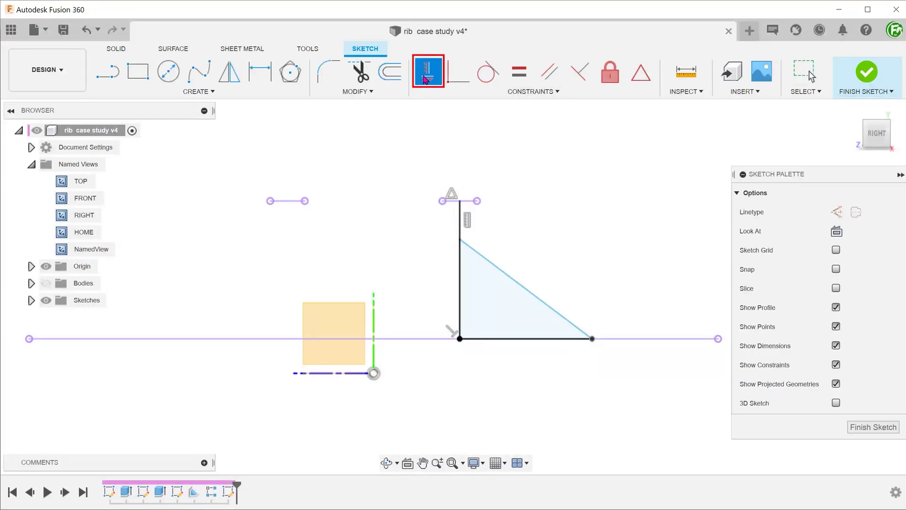
key(Escape)
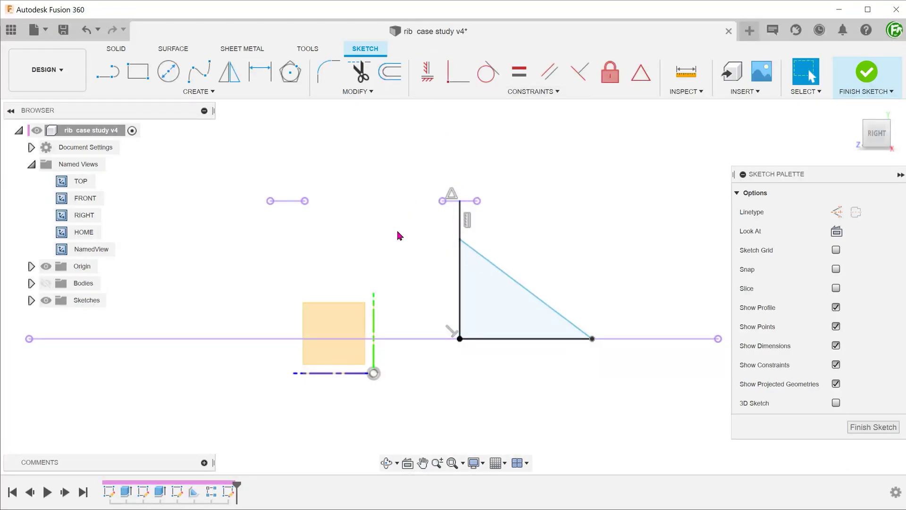
- Dimension the triangular rib profile 15 mm high and 20 mm wide, and finish the sketch
click(458, 245)
click(426, 272)
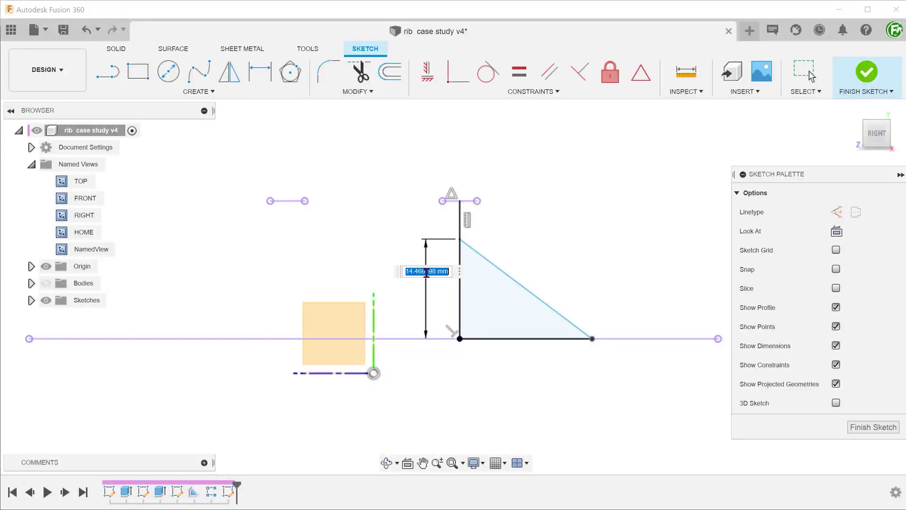
click(561, 341)
click(532, 366)
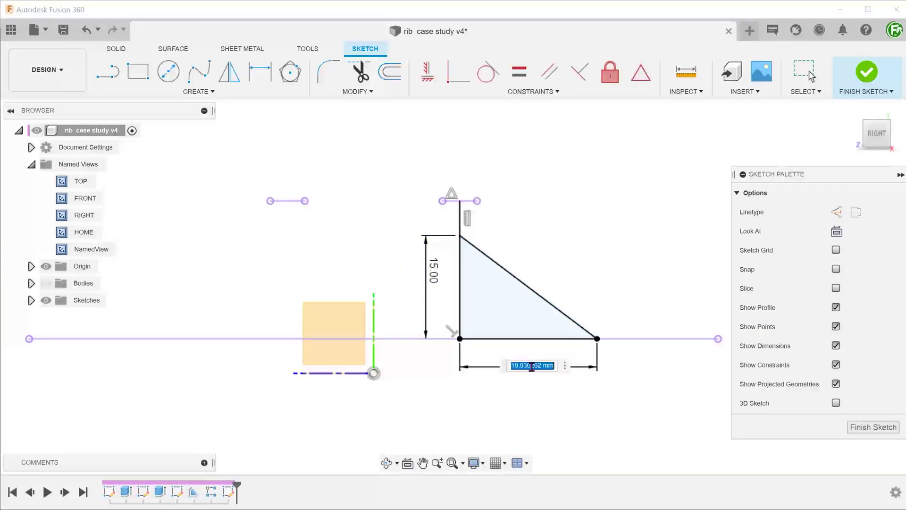
click(868, 73)
- Show the bodies again and set up an extrusion of the triangular profile with a distance of 5 mm
click(44, 282)
key(shift+h)
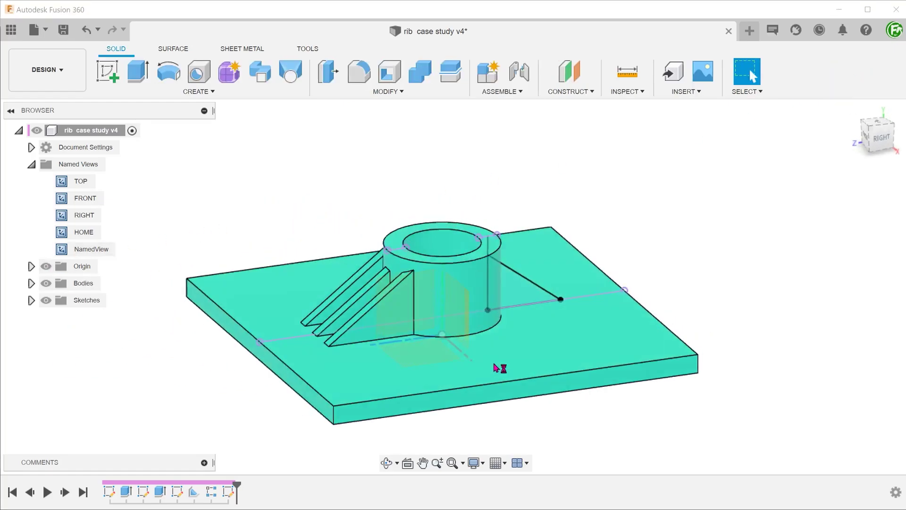
click(507, 269)
key(e)
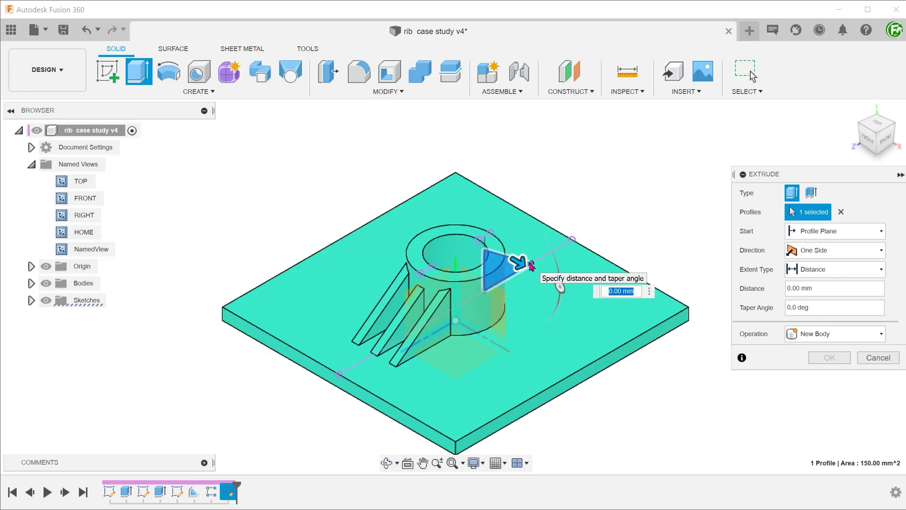
shift+middle_drag(530, 267, 304, 328)
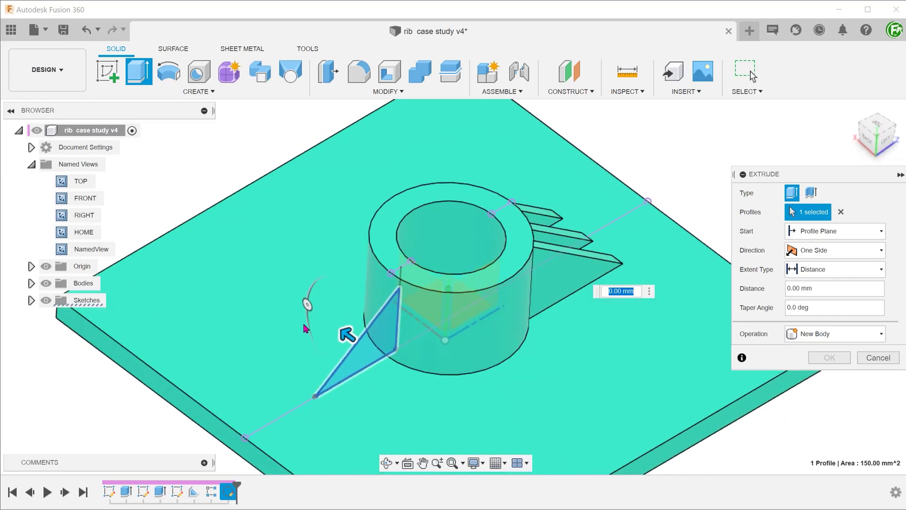
drag(340, 333, 319, 322)
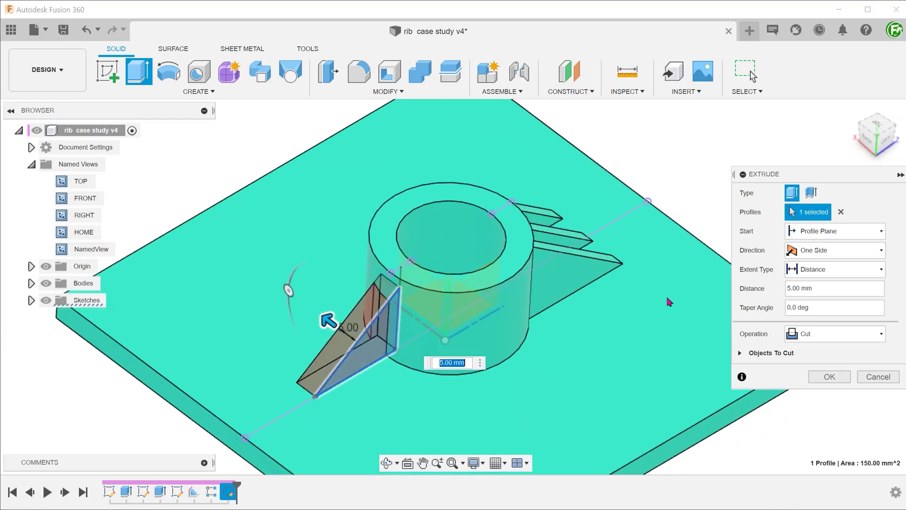
- Make the extrusion of the triangular profile symmetric and set its operation to Join
click(833, 250)
click(833, 290)
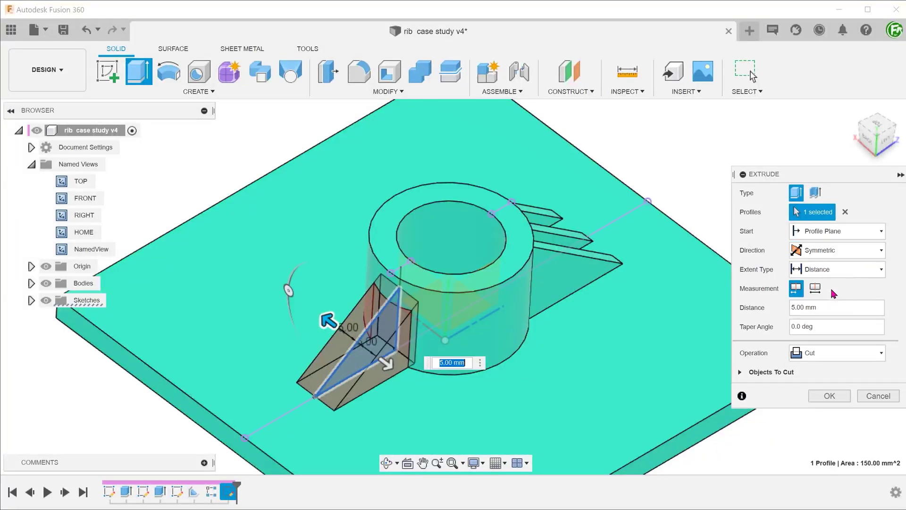
click(822, 352)
click(811, 366)
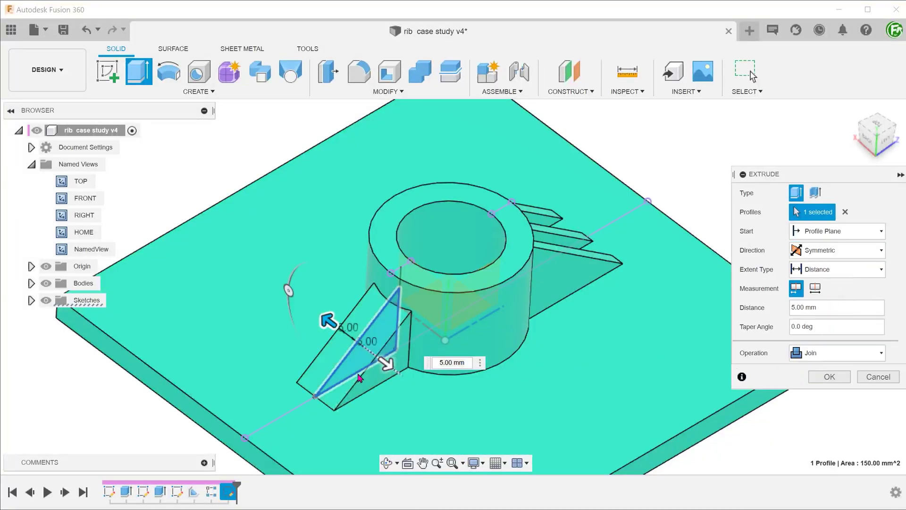
- Try a symmetric extrusion distance of 13 mm and examine how the widened rib meets the ring wall
scroll(278, 394, up, 2)
scroll(278, 394, up, 2)
drag(368, 357, 415, 385)
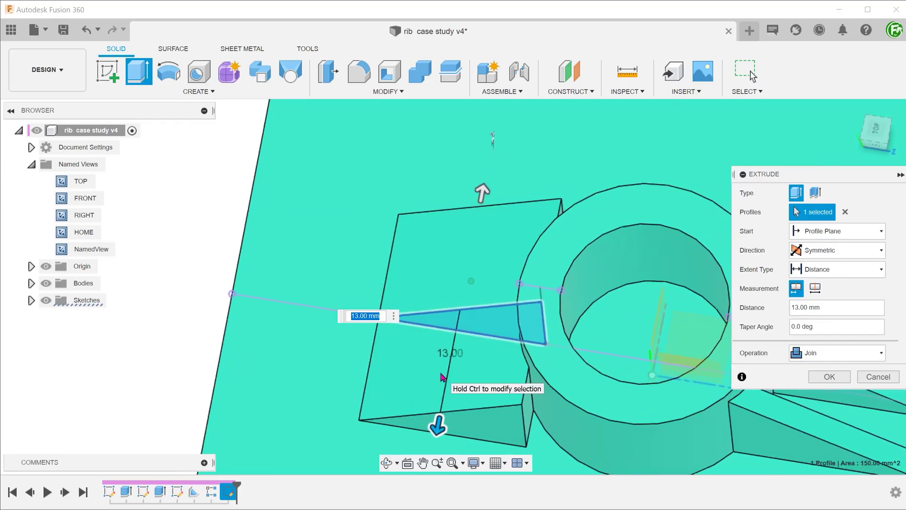
shift+middle_drag(441, 376, 390, 379)
drag(351, 360, 364, 355)
shift+middle_drag(364, 355, 378, 366)
- Make the extruded rib 3 mm thick and complete the extrusion
key(F6)
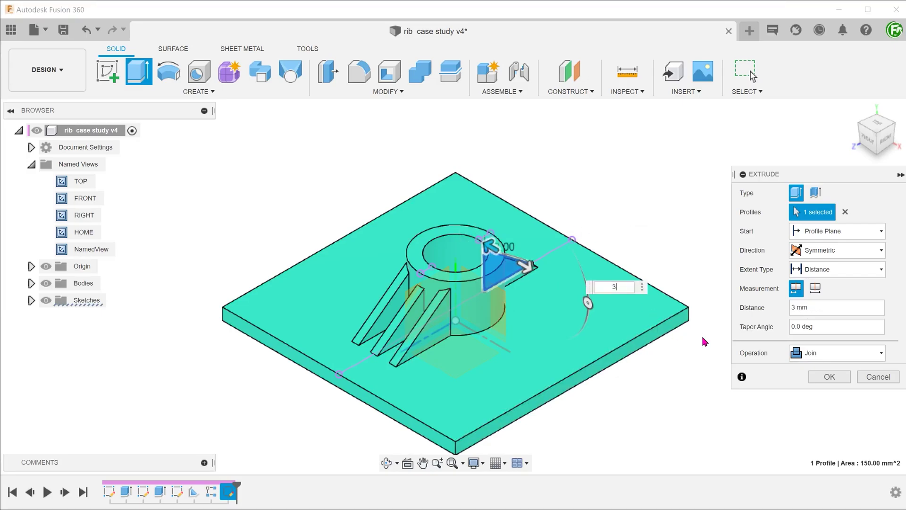
key(Return)
- Start a Rectangular Pattern of type Features with the newly extruded rib as its object
text(srec)
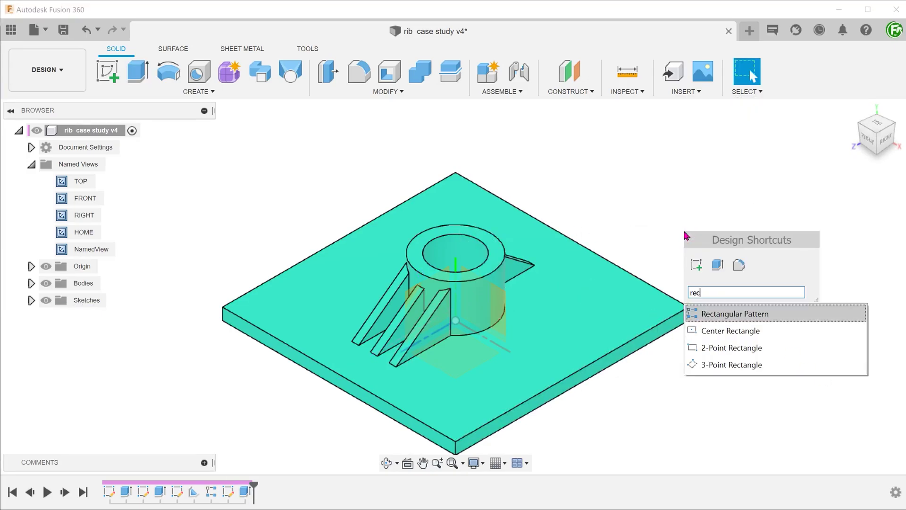
click(740, 314)
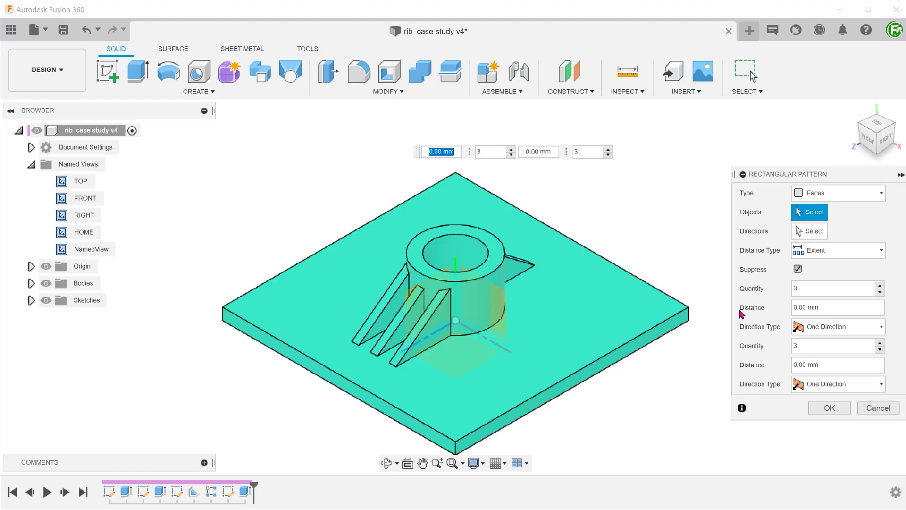
shift+middle_drag(527, 283, 738, 243)
click(835, 193)
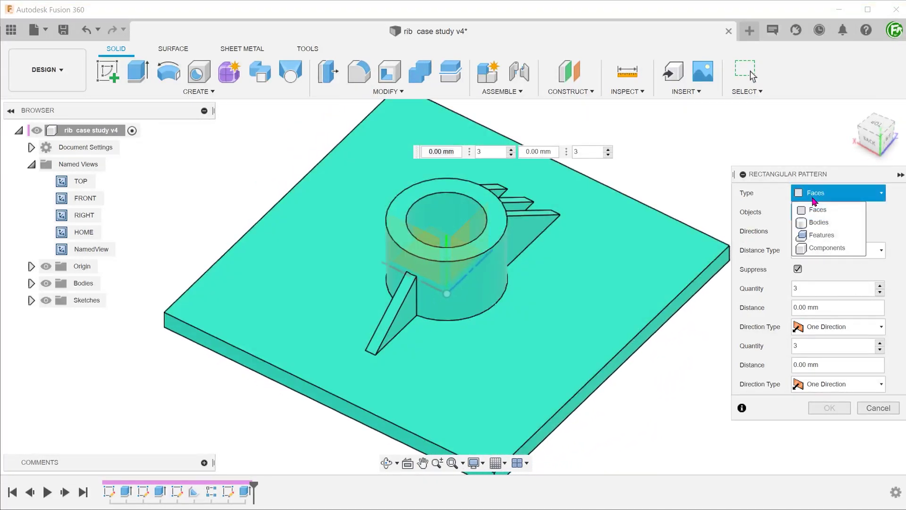
click(822, 235)
click(395, 313)
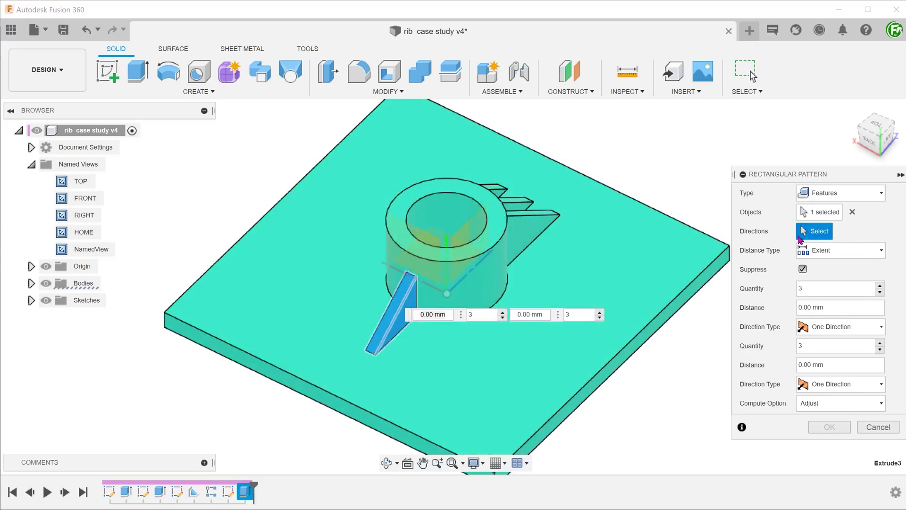
- Pattern three ribs along the X axis with a distance of -10 mm and a symmetric direction
click(431, 292)
shift+middle_drag(374, 307, 370, 318)
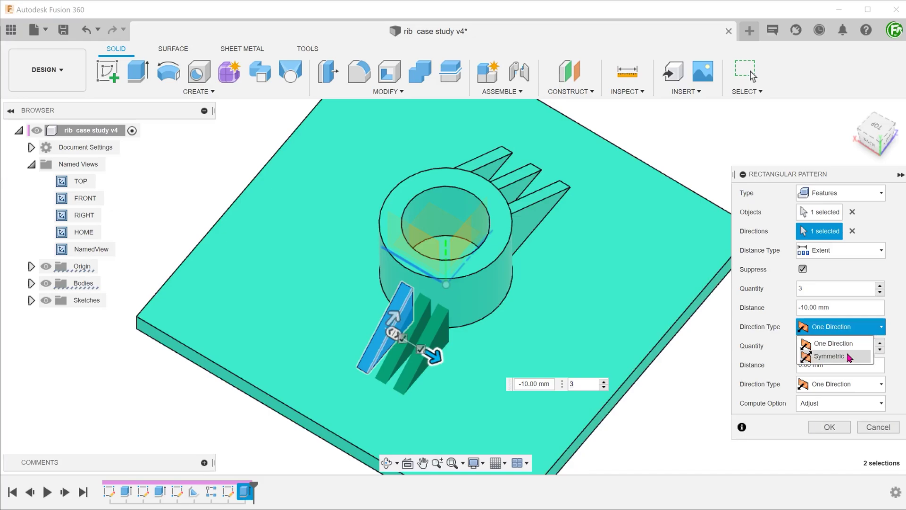
click(849, 357)
- Set the rib pattern's compute option to Optimized and its distance to -8 mm, and create the pattern
click(831, 403)
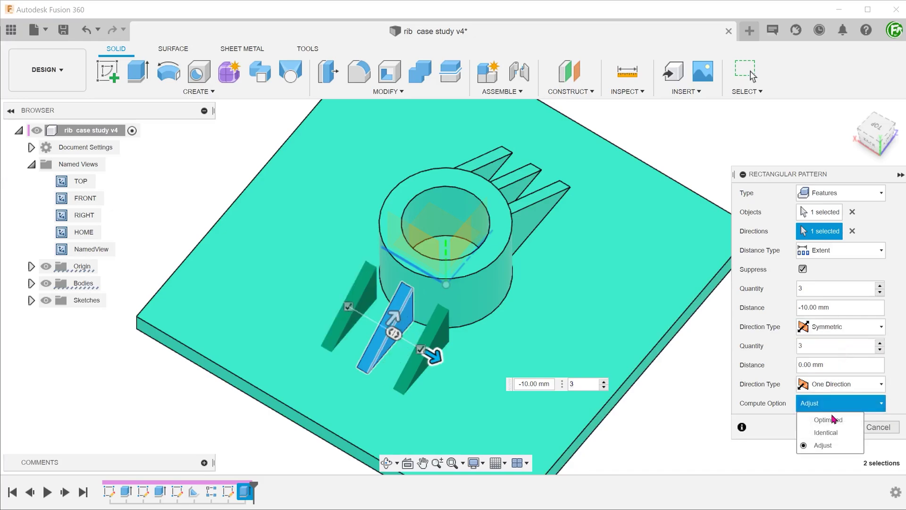
click(830, 416)
shift+middle_drag(477, 375, 438, 357)
drag(438, 355, 433, 355)
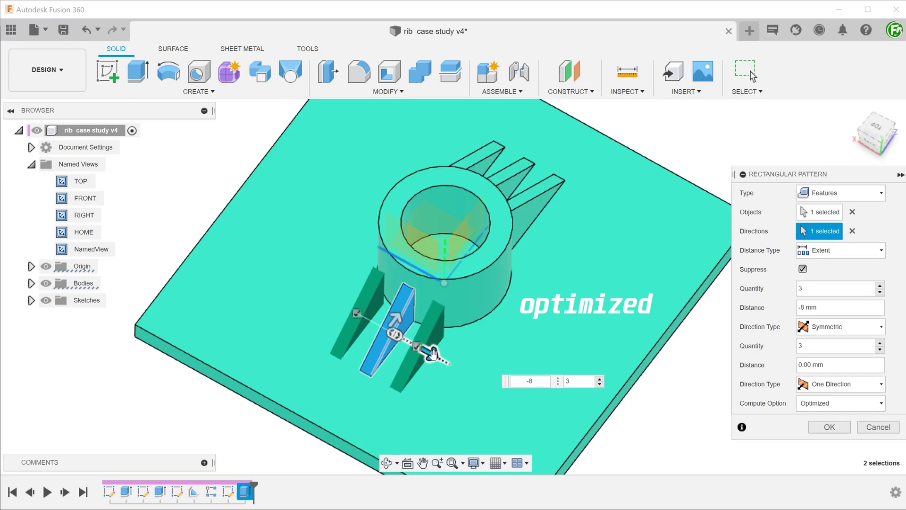
key(Tab)
click(829, 427)
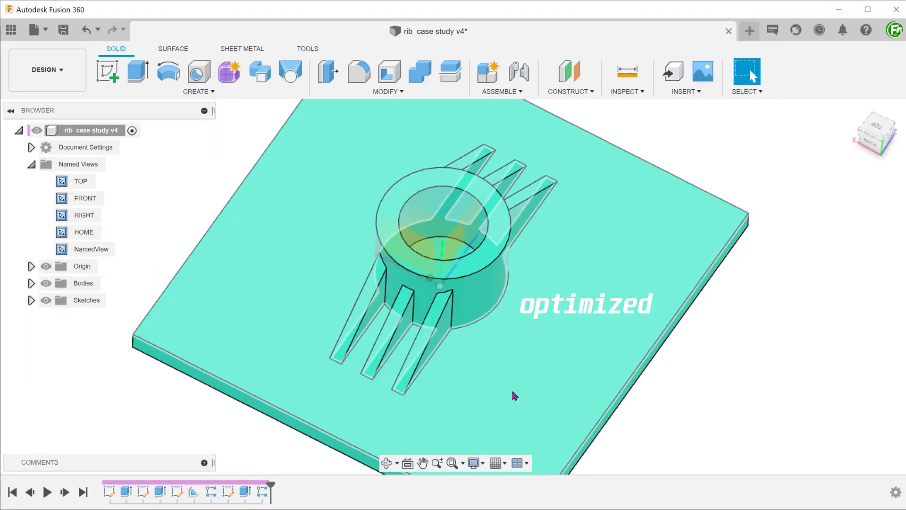
- Edit the new rib pattern to use the Identical compute option
shift+middle_drag(511, 388, 173, 412)
click(175, 412)
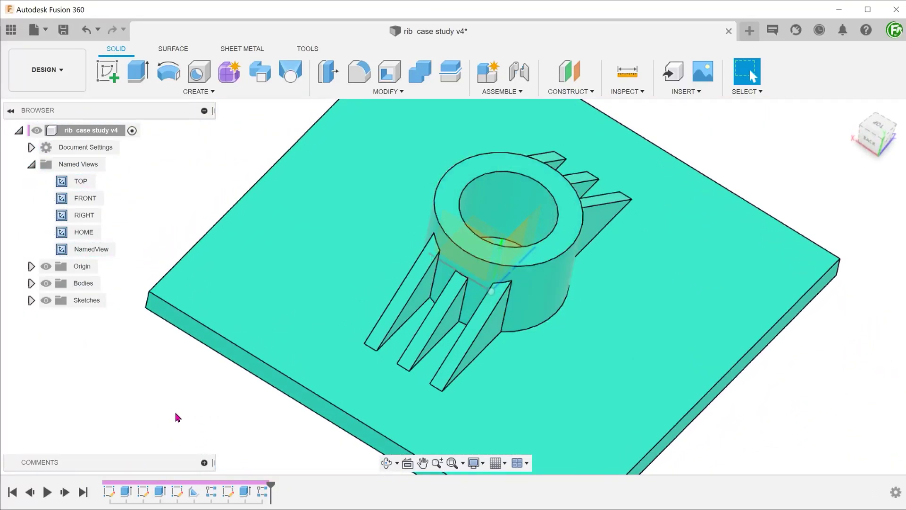
double_click(262, 491)
click(825, 402)
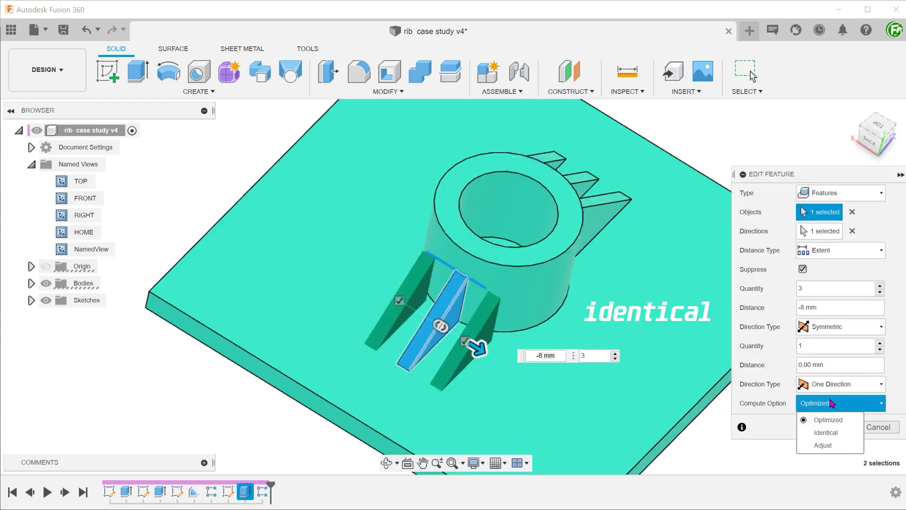
click(847, 433)
click(825, 431)
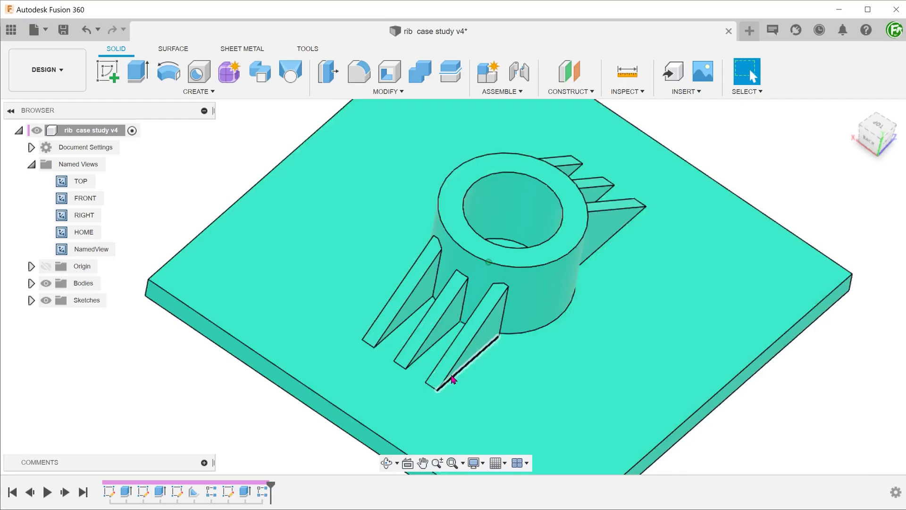
- Inspect where the patterned ribs meet the ring, and switch the pattern's compute option to Adjust
shift+middle_drag(451, 378, 256, 415)
scroll(406, 376, up, 3)
scroll(448, 324, up, 3)
click(452, 316)
scroll(437, 351, down, 3)
click(255, 420)
right_click(252, 491)
click(293, 380)
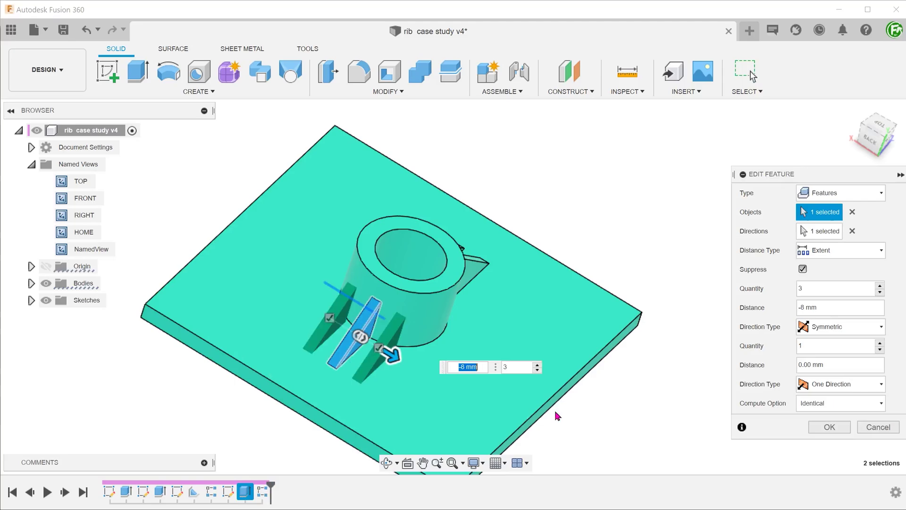
click(839, 402)
click(834, 448)
click(823, 427)
- Inspect the adjusted ribs at the ring wall, and set the pattern's compute option back to Optimized
shift+middle_drag(377, 382, 275, 391)
scroll(310, 388, up, 3)
scroll(233, 303, up, 2)
scroll(236, 307, down, 5)
click(222, 272)
scroll(206, 367, down, 5)
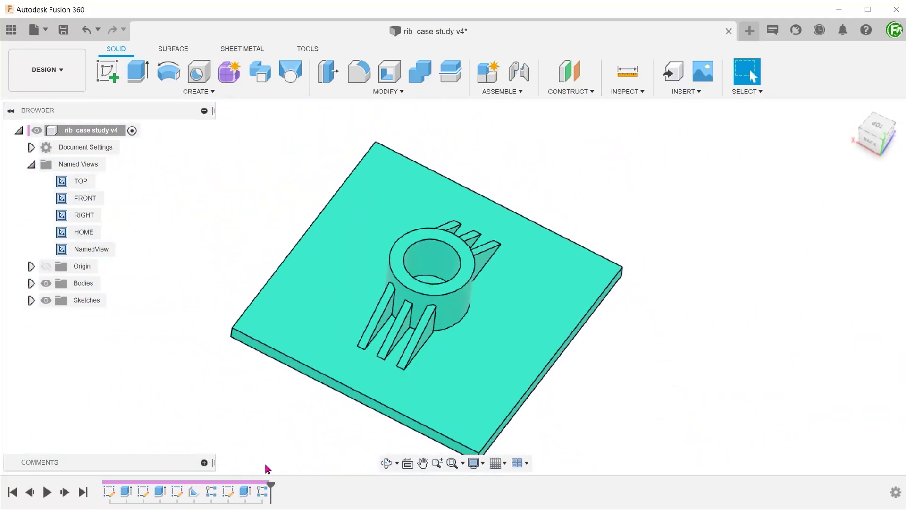
right_click(262, 491)
click(272, 376)
click(829, 405)
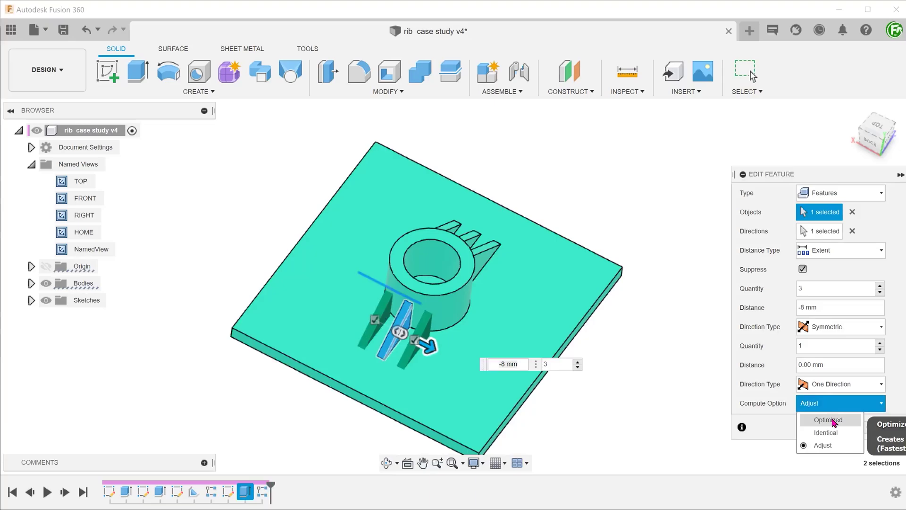
click(816, 416)
click(829, 427)
- Edit the ring's sketch to an outer diameter of 50 mm and an inner diameter of 40 mm, and inspect the updated ribs
double_click(143, 492)
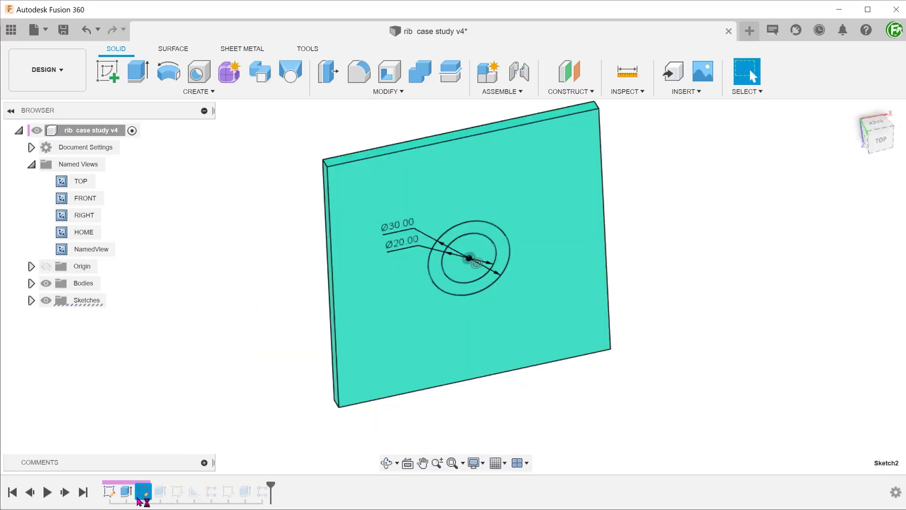
double_click(387, 186)
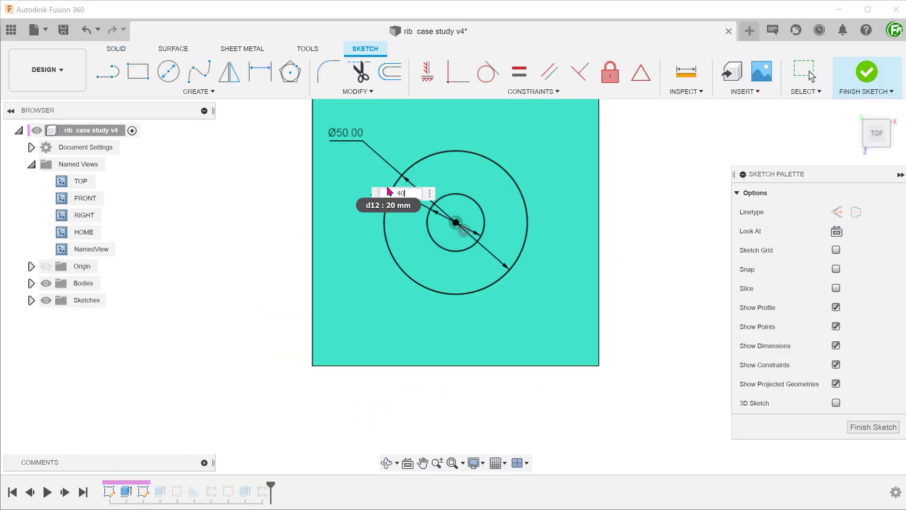
text(40)
key(Return)
click(867, 72)
shift+middle_drag(431, 318, 157, 394)
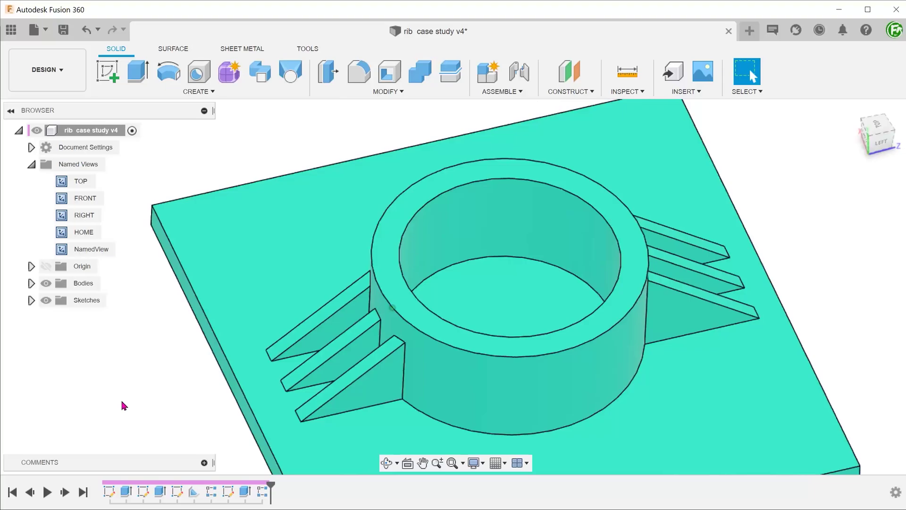
shift+middle_drag(126, 400, 147, 395)
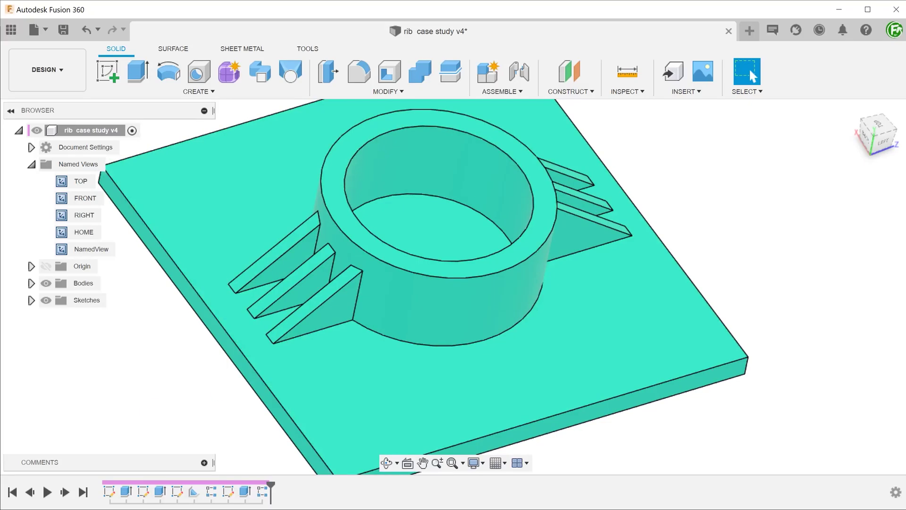